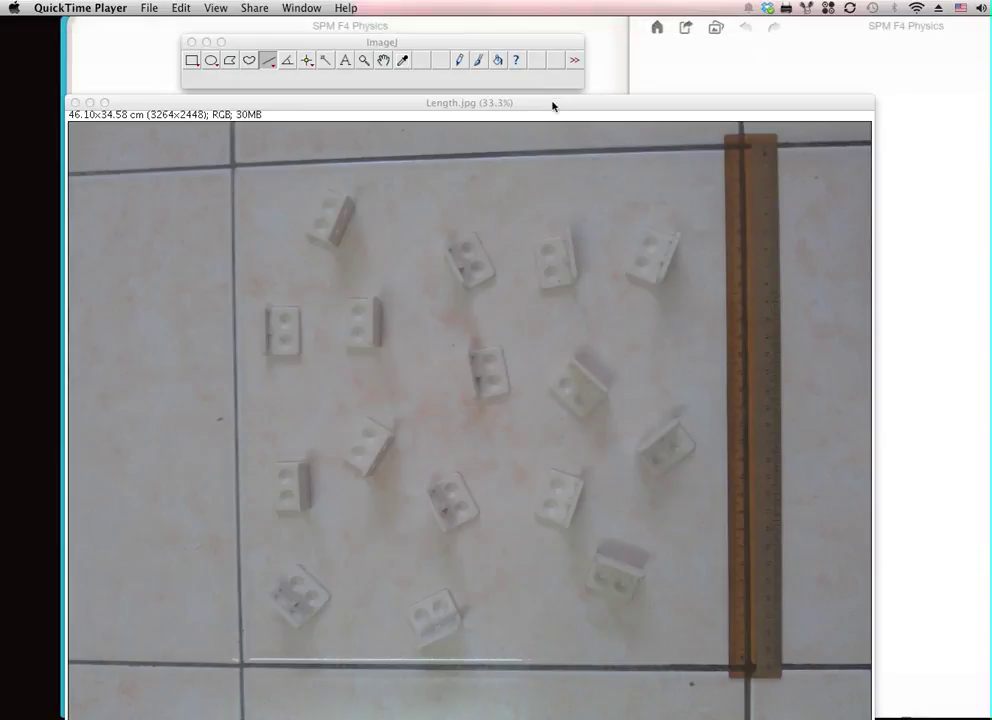
Step: Place the Length.jpg photo window against the left edge of the screen
drag(553, 105, 495, 104)
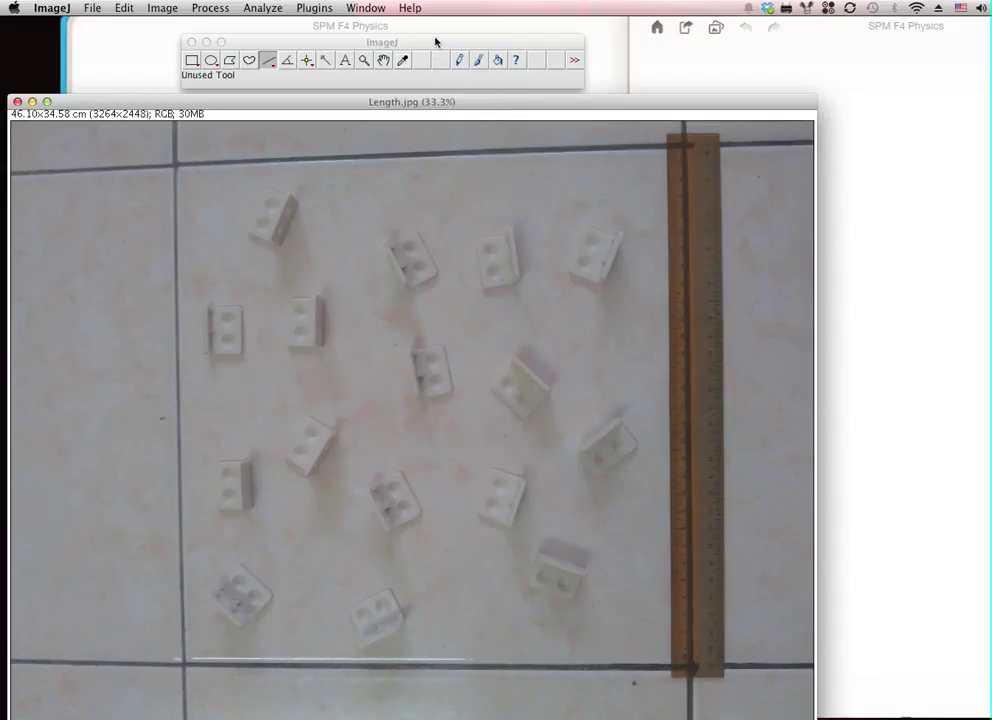
click(91, 44)
click(17, 9)
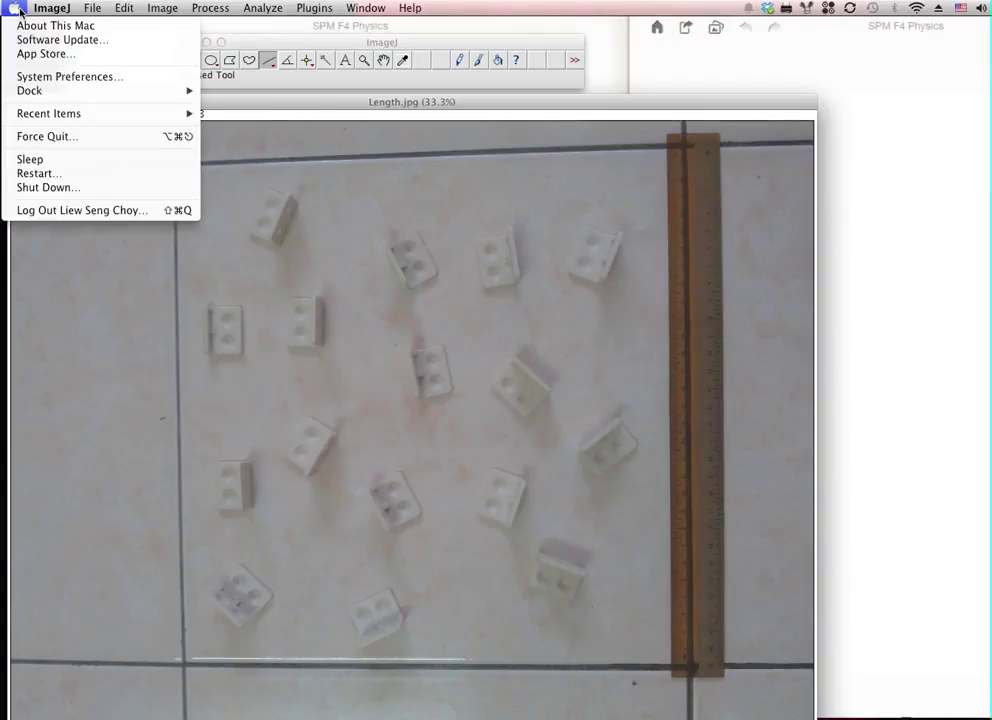
click(55, 26)
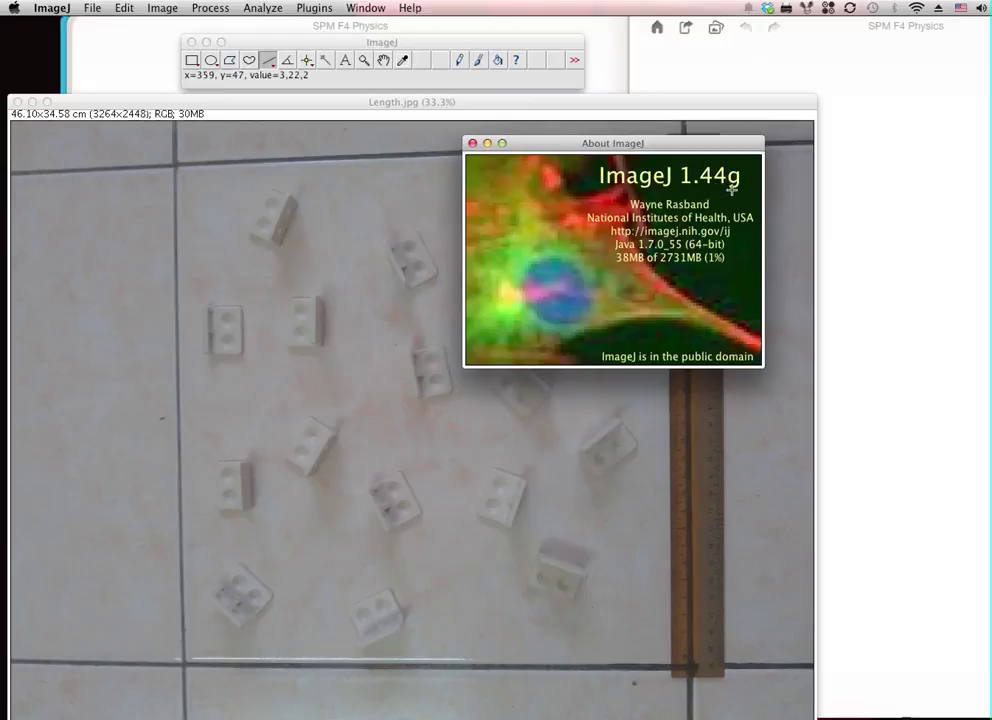
click(473, 144)
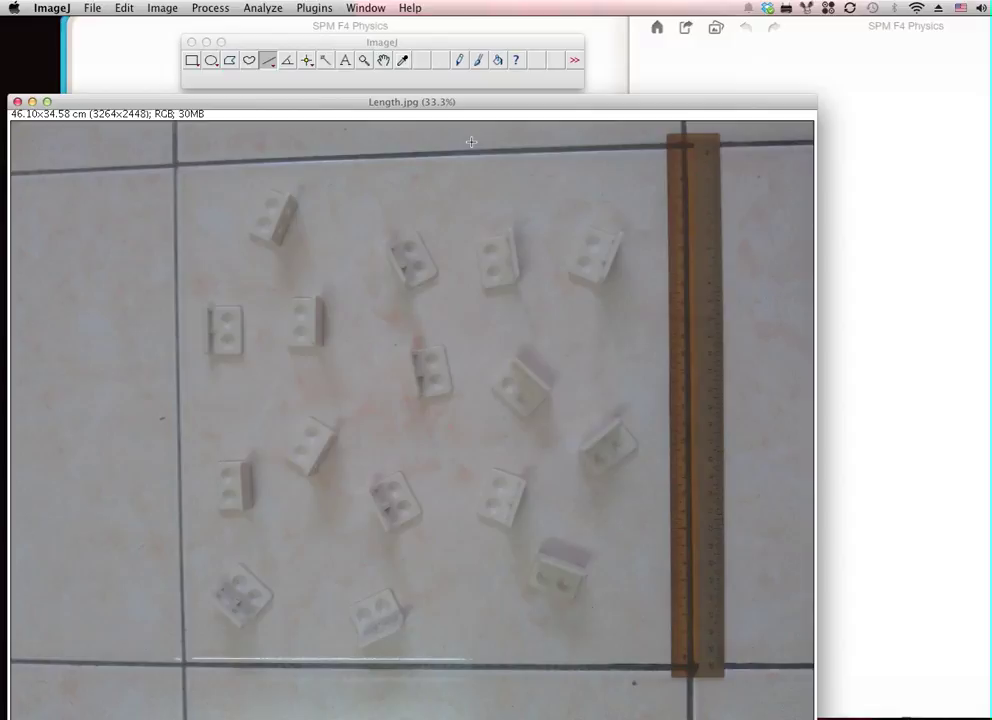
Step: Trace a straight line from the top to the bottom of the ruler, about 29.92 cm
click(91, 8)
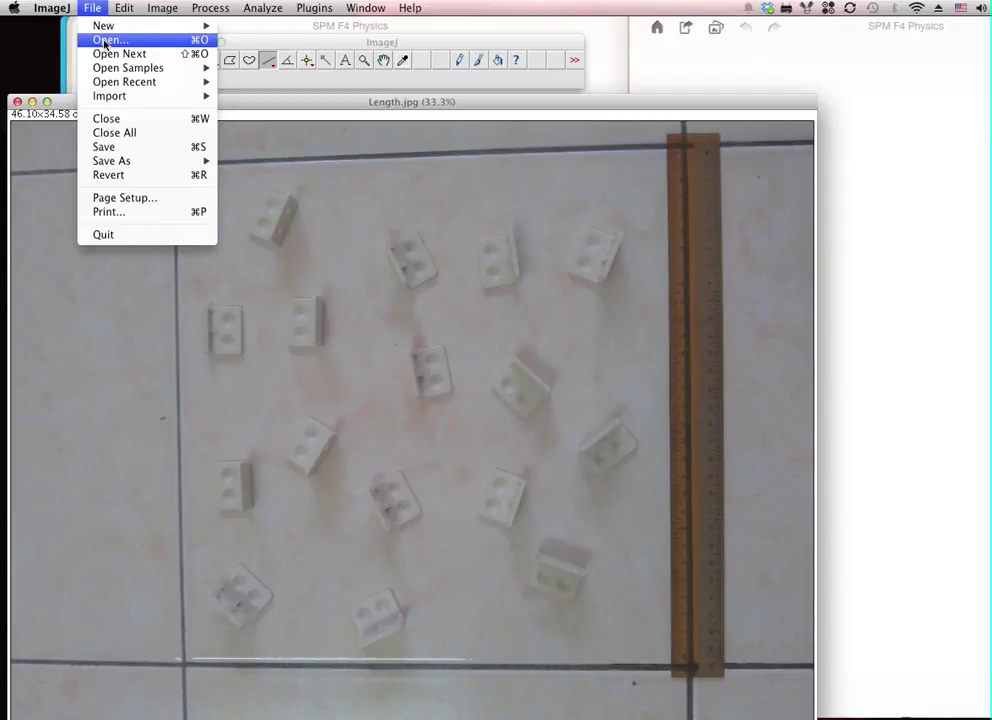
click(50, 85)
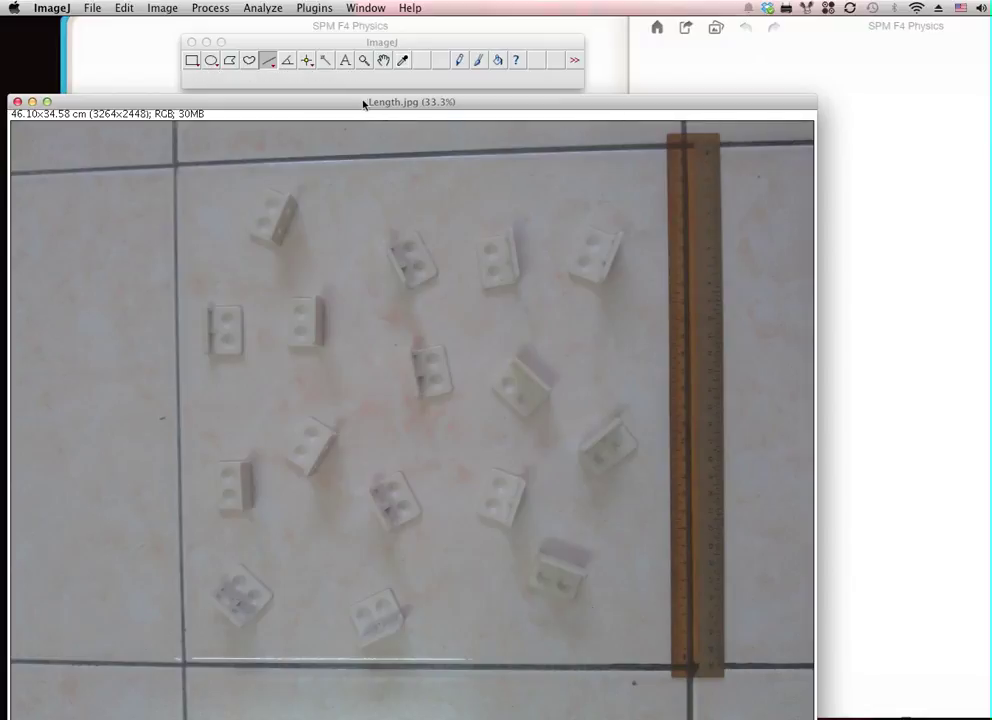
click(268, 60)
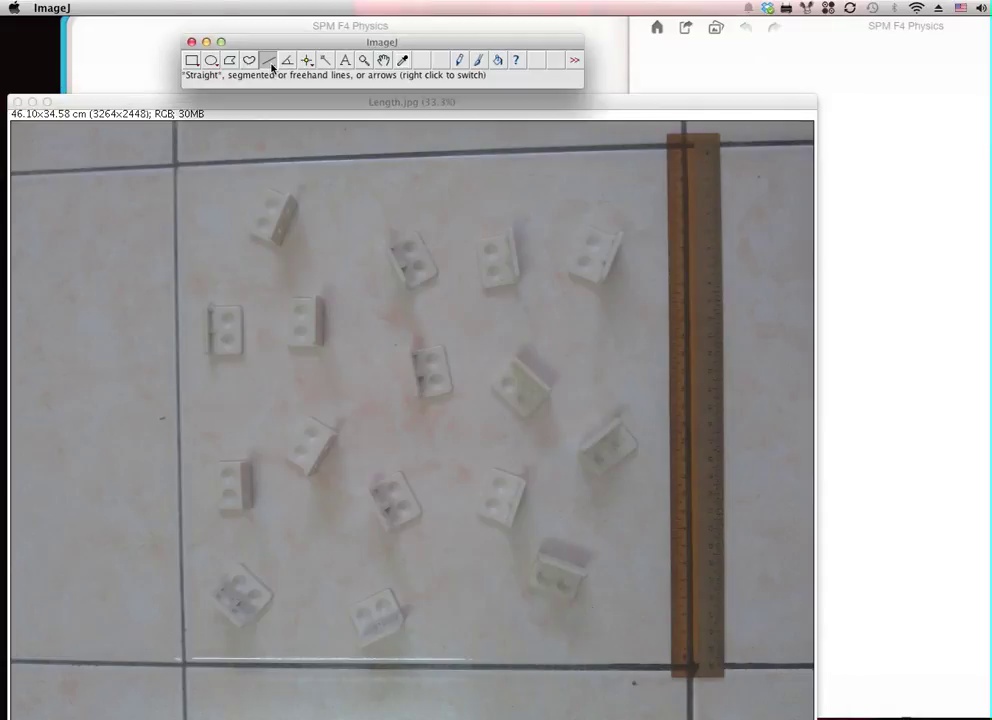
click(701, 148)
drag(701, 148, 701, 666)
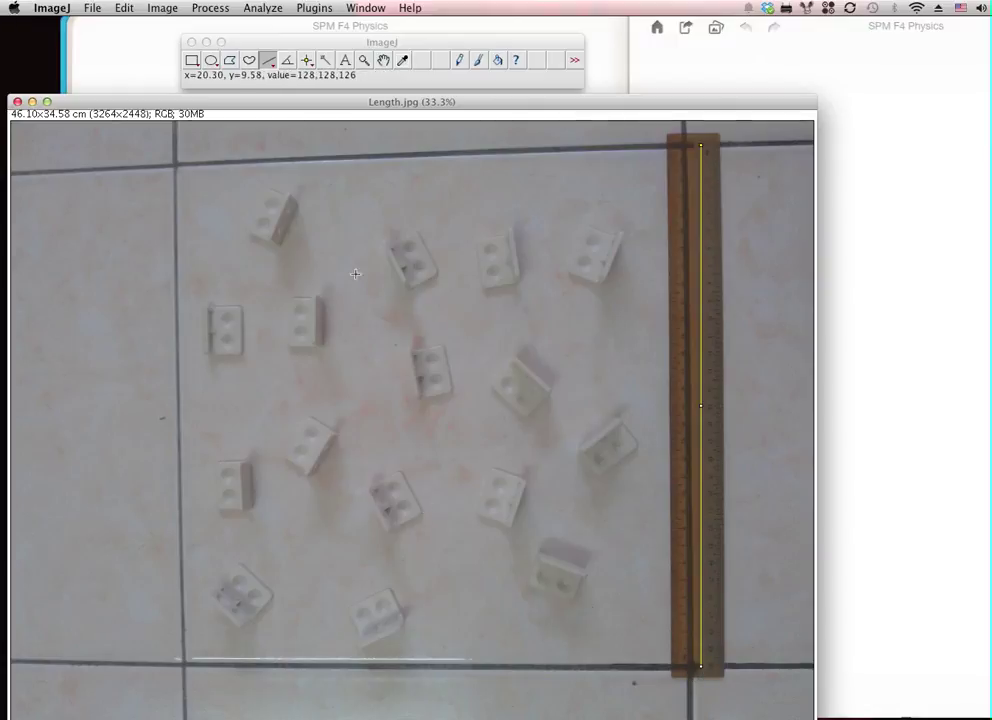
Step: Set the scale to a known distance of 29.92 cm, giving 70.800 pixels/cm
click(265, 8)
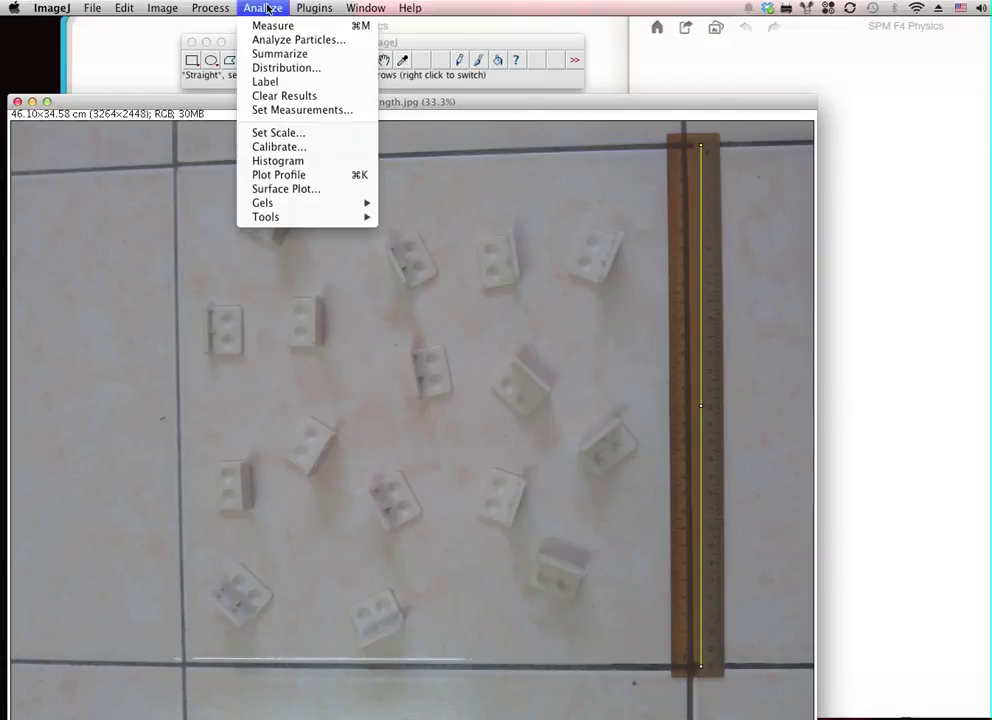
click(279, 135)
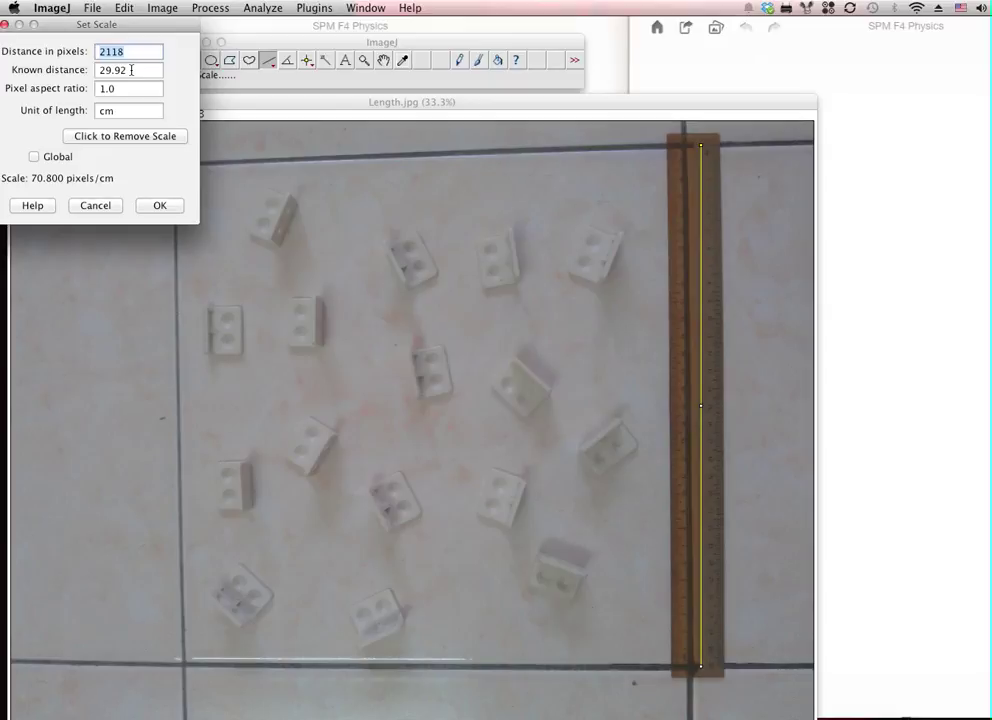
double_click(131, 70)
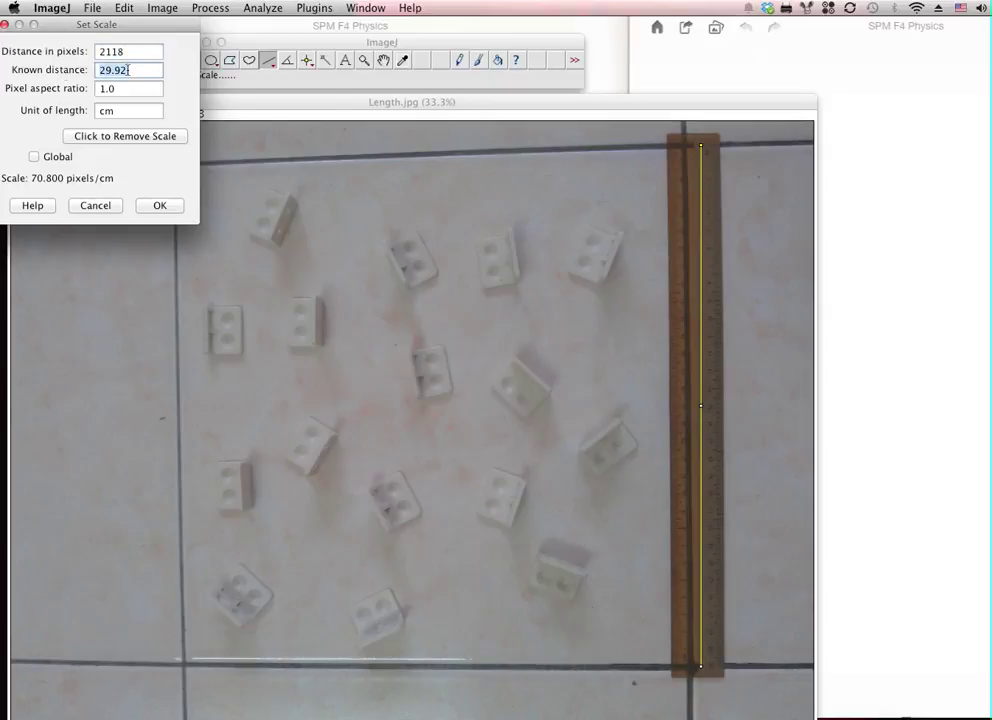
double_click(119, 111)
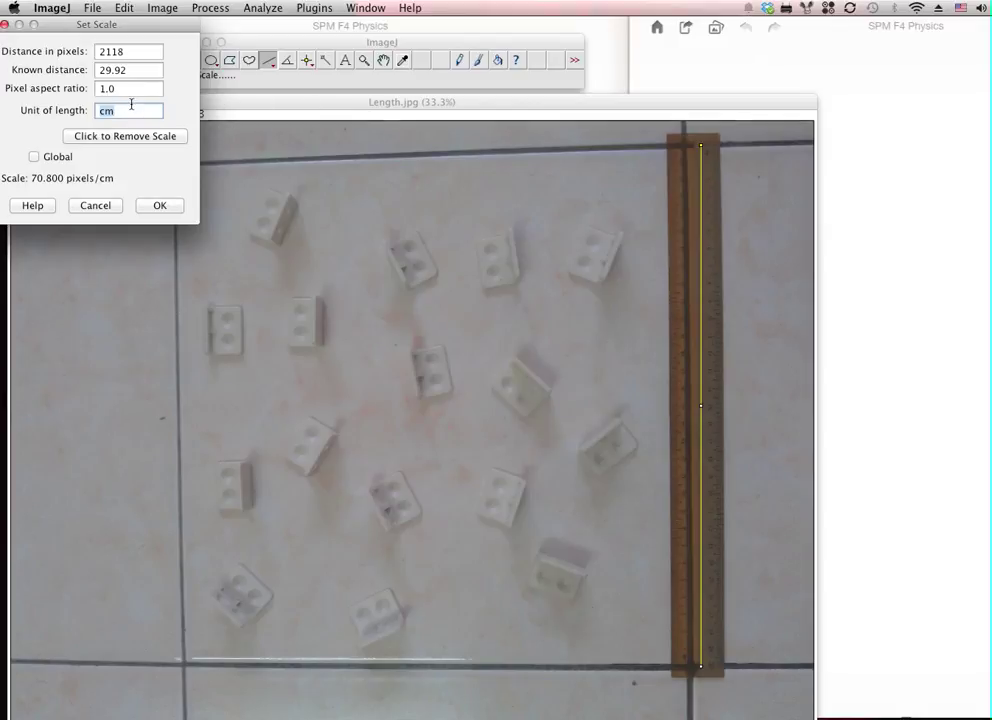
click(98, 111)
double_click(138, 70)
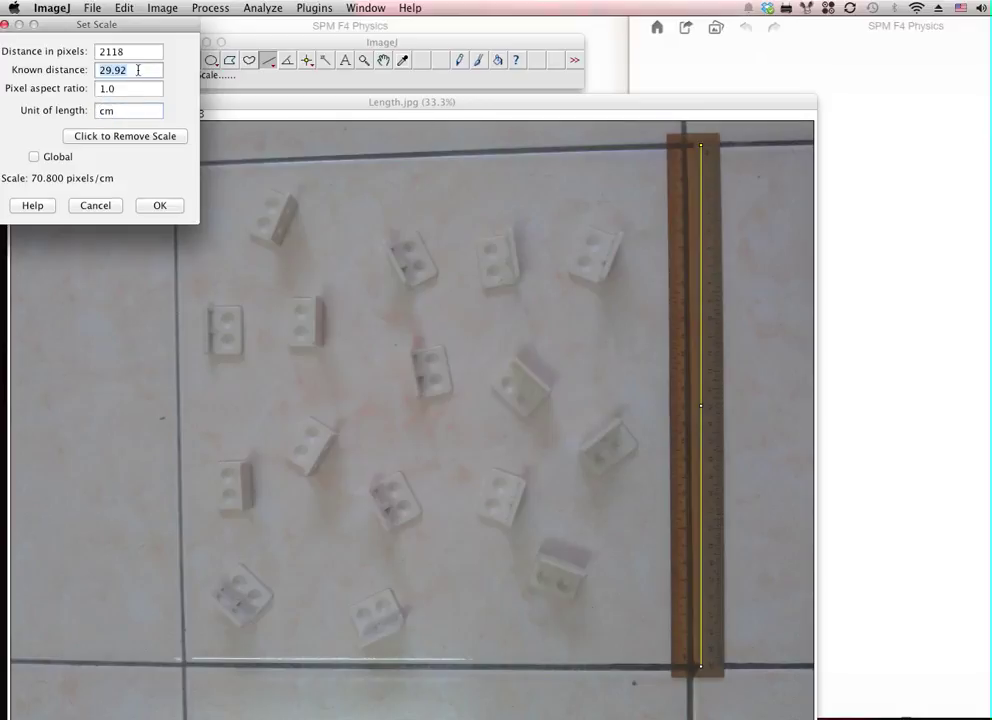
click(160, 205)
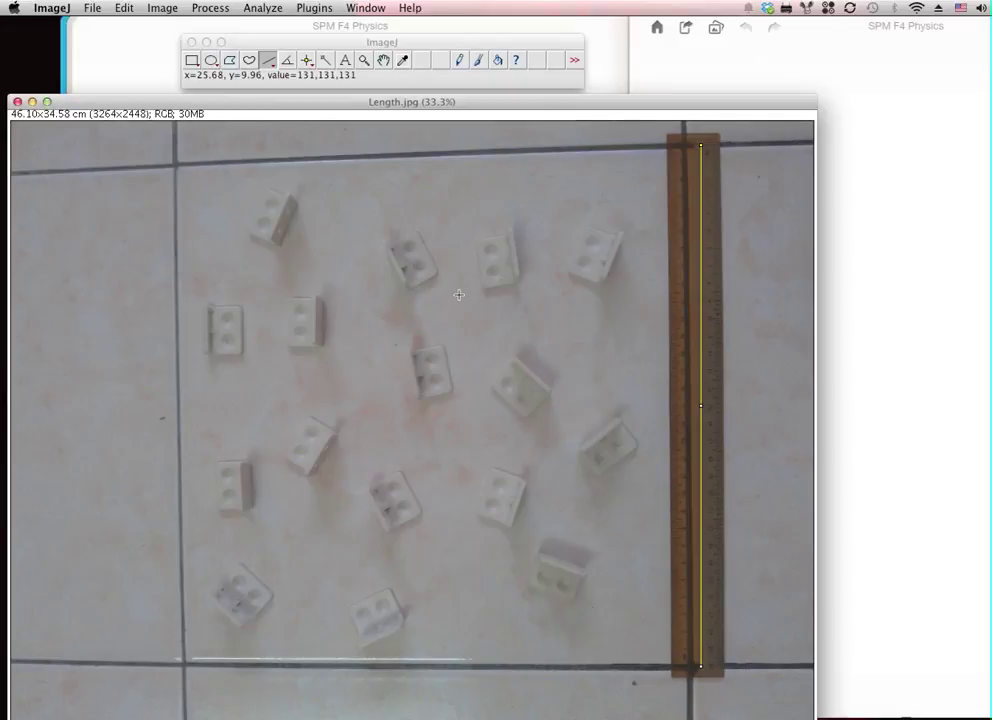
Step: Clear the ruler line and open an empty ROI Manager from Analyze > Tools
click(529, 186)
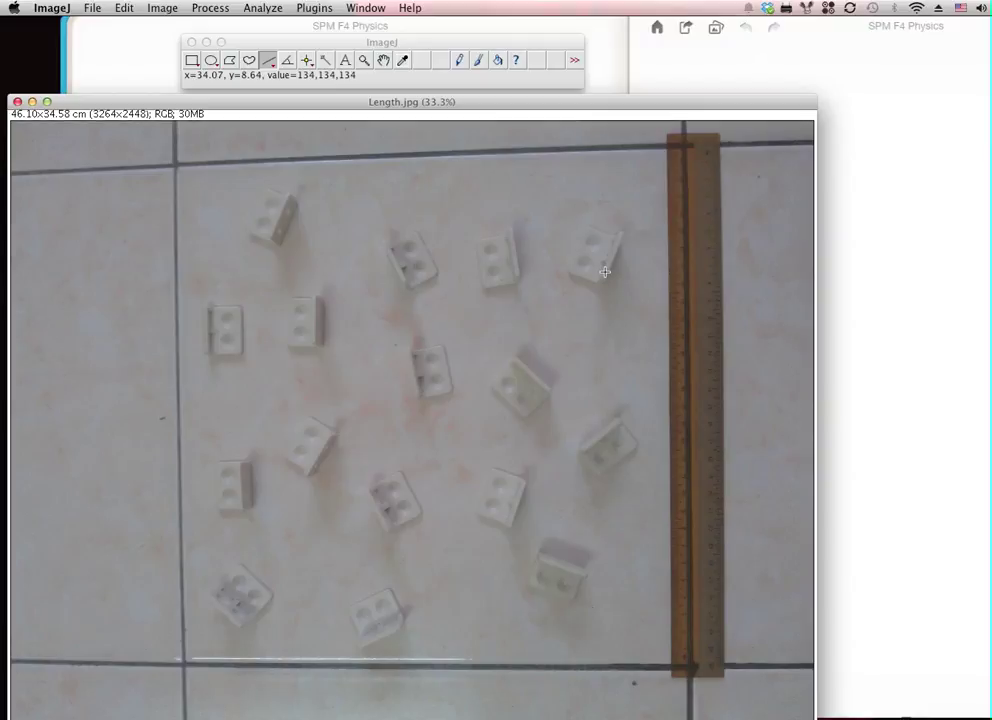
click(266, 9)
mouse_move(289, 221)
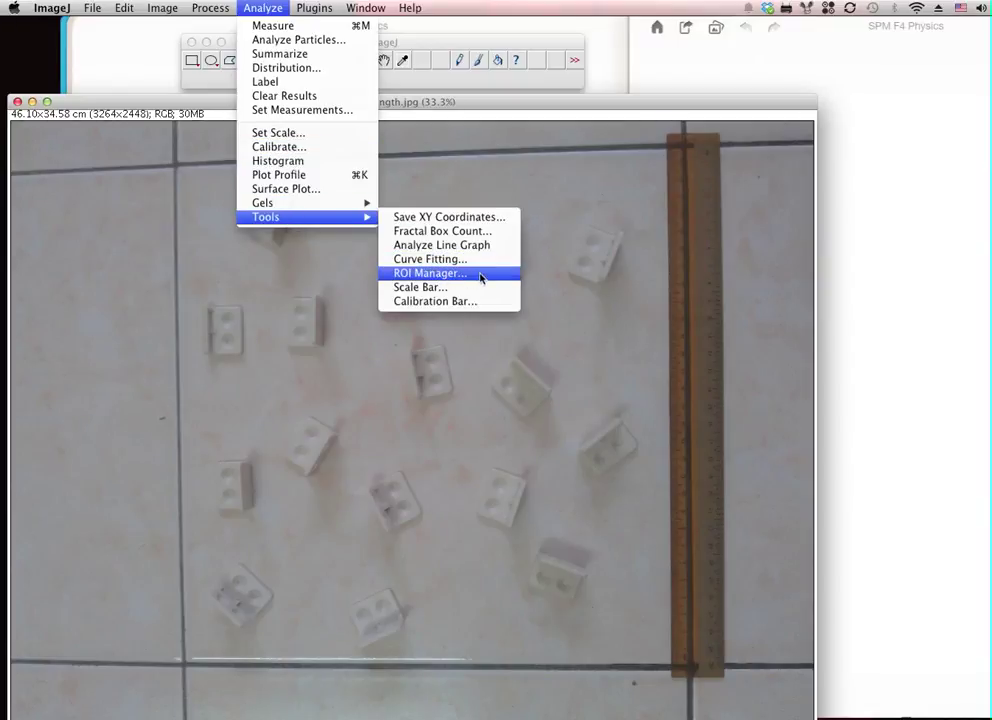
click(481, 277)
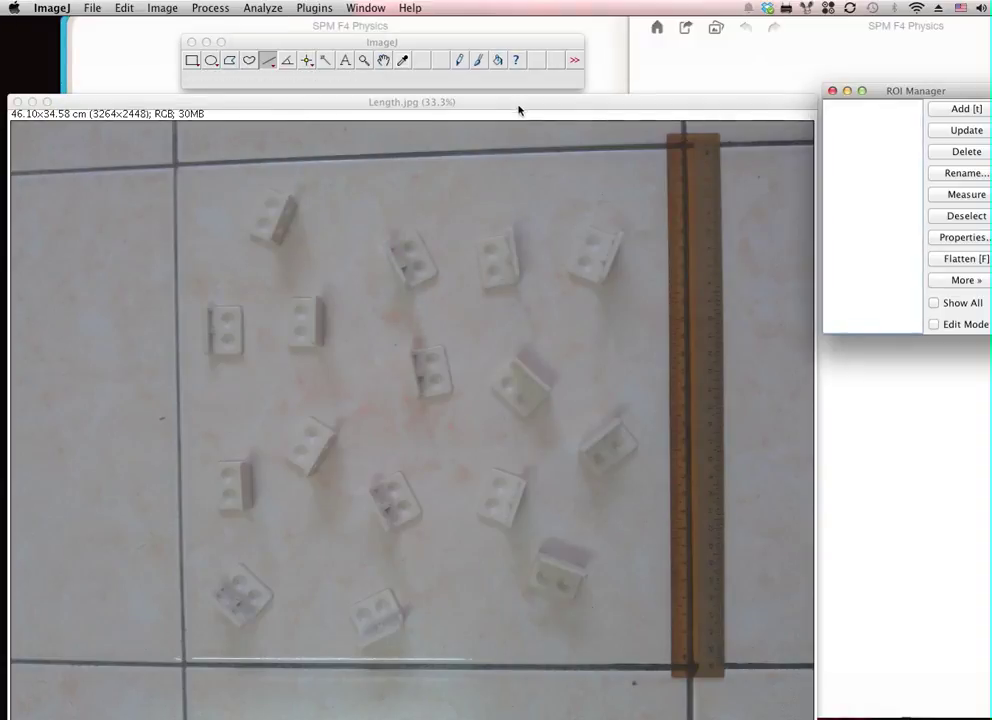
Step: Arrange the image and ROI Manager windows, then store the first three block lines
drag(518, 103, 508, 106)
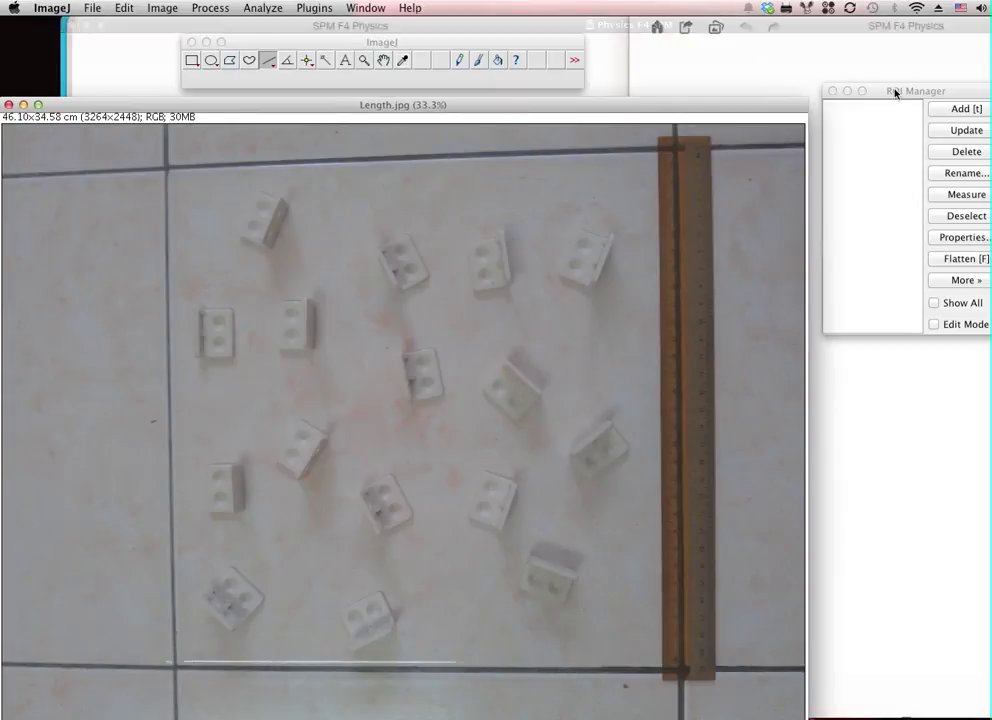
drag(894, 90, 869, 75)
drag(472, 241, 501, 244)
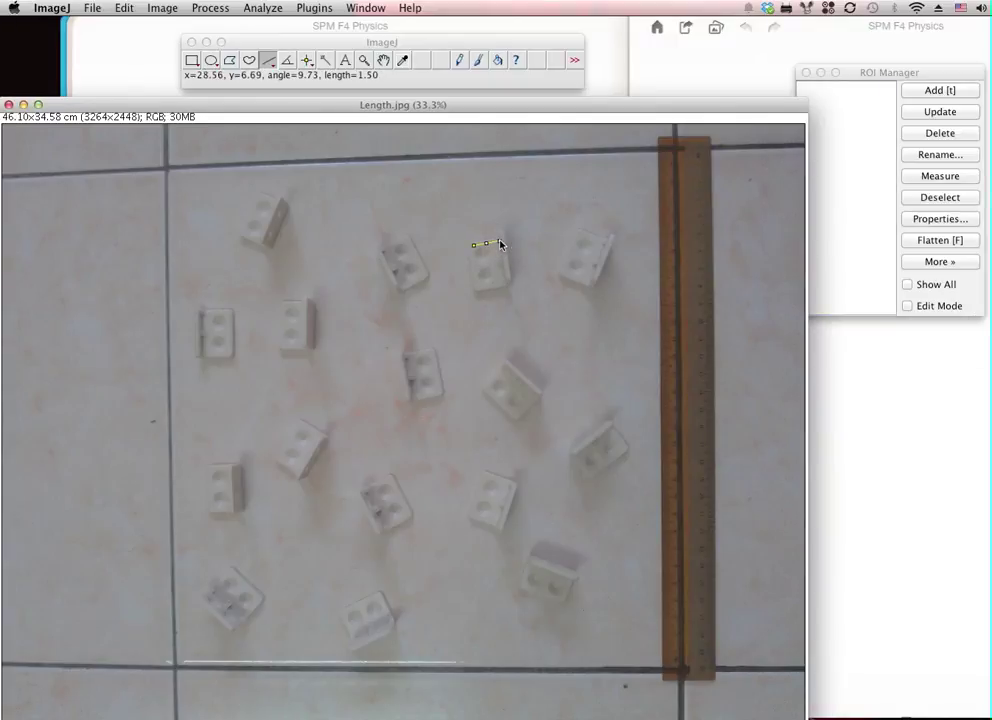
key(t)
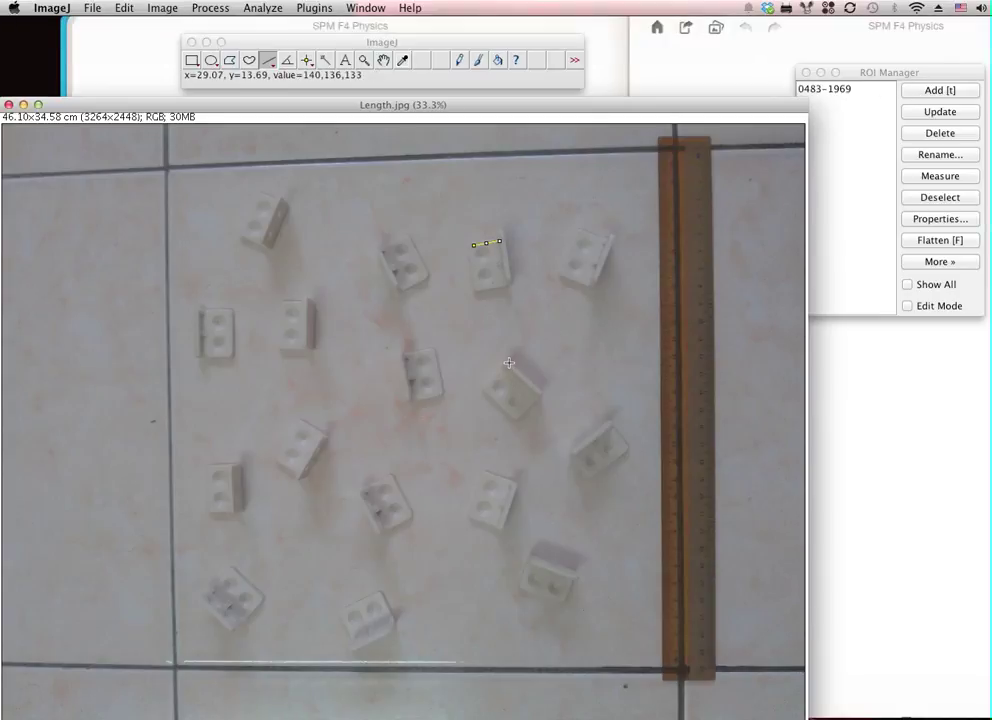
drag(508, 364, 544, 395)
click(944, 92)
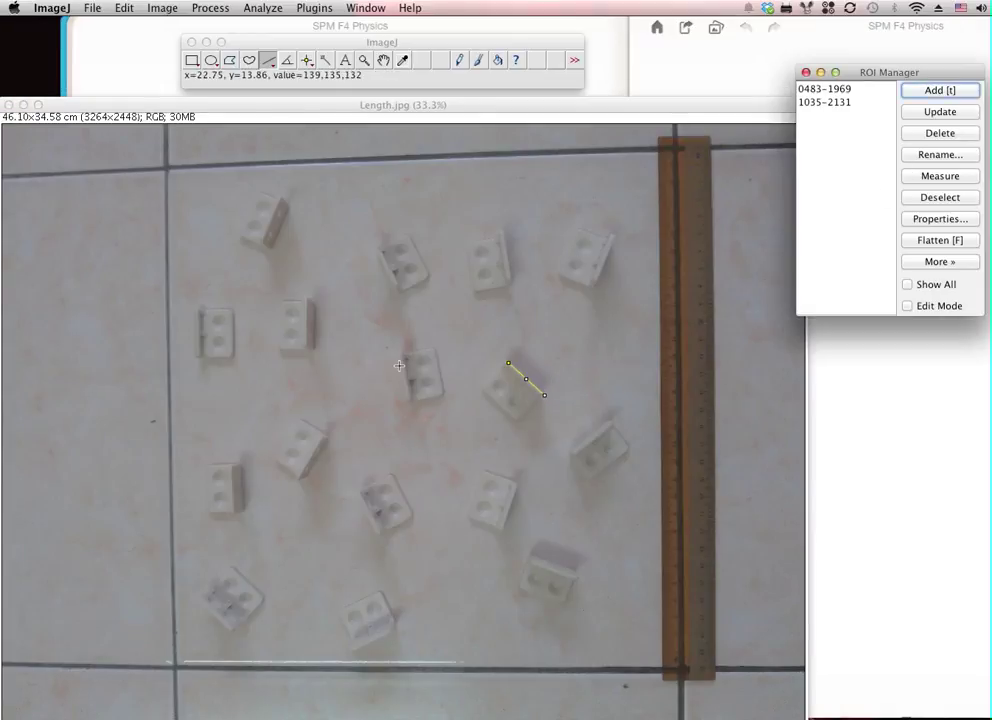
drag(406, 357, 436, 356)
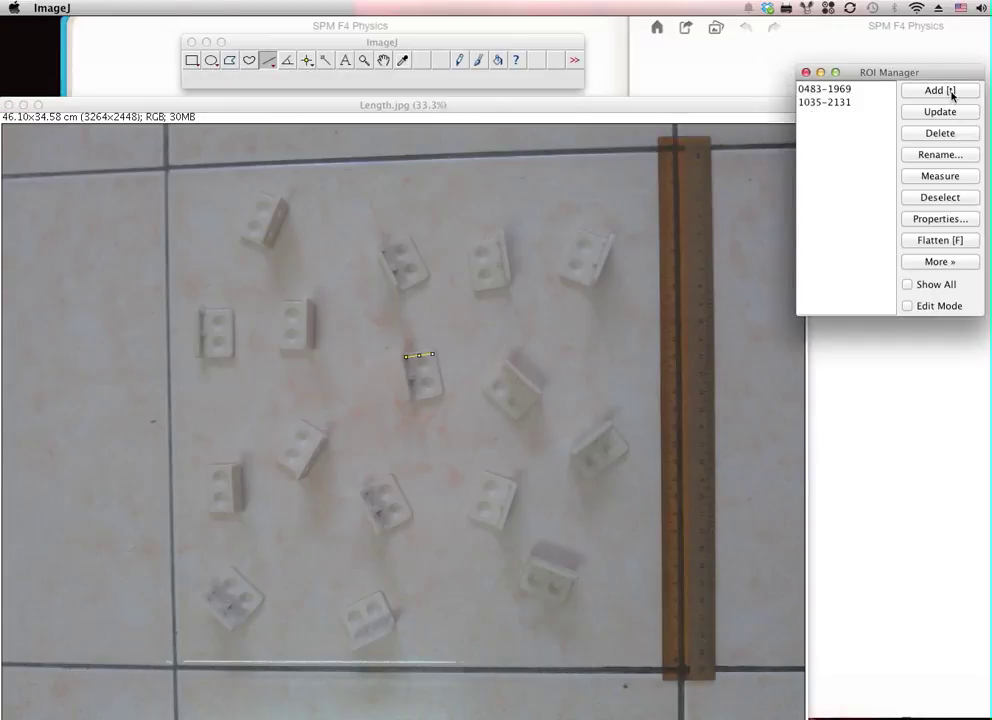
click(952, 93)
Step: Store four more block lines, bringing the ROI Manager to seven entries
drag(596, 282, 610, 241)
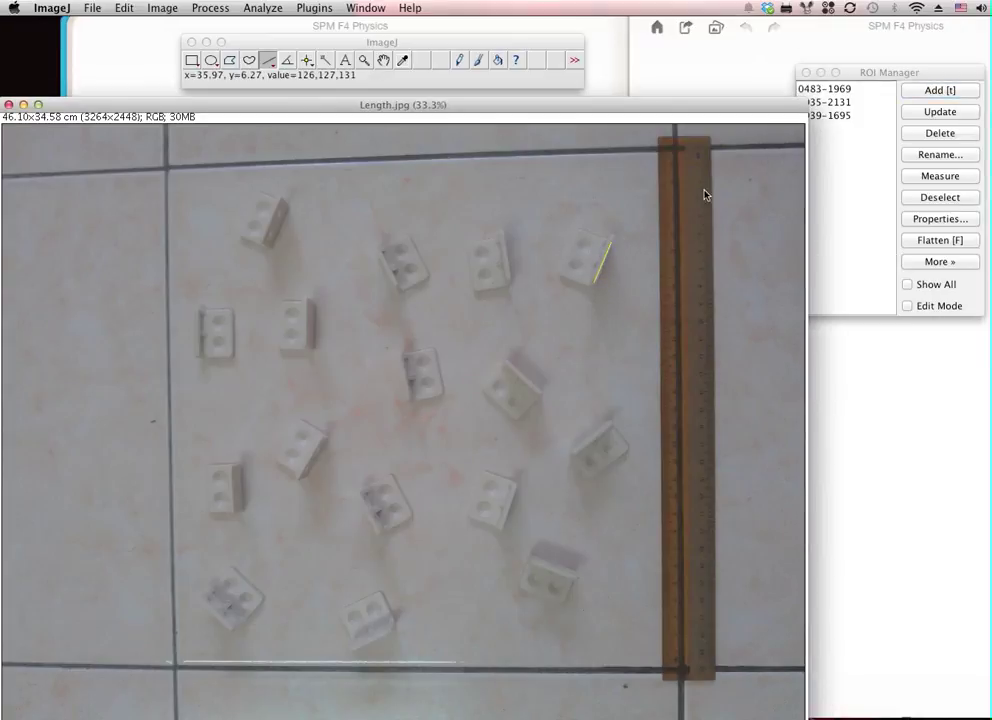
click(940, 92)
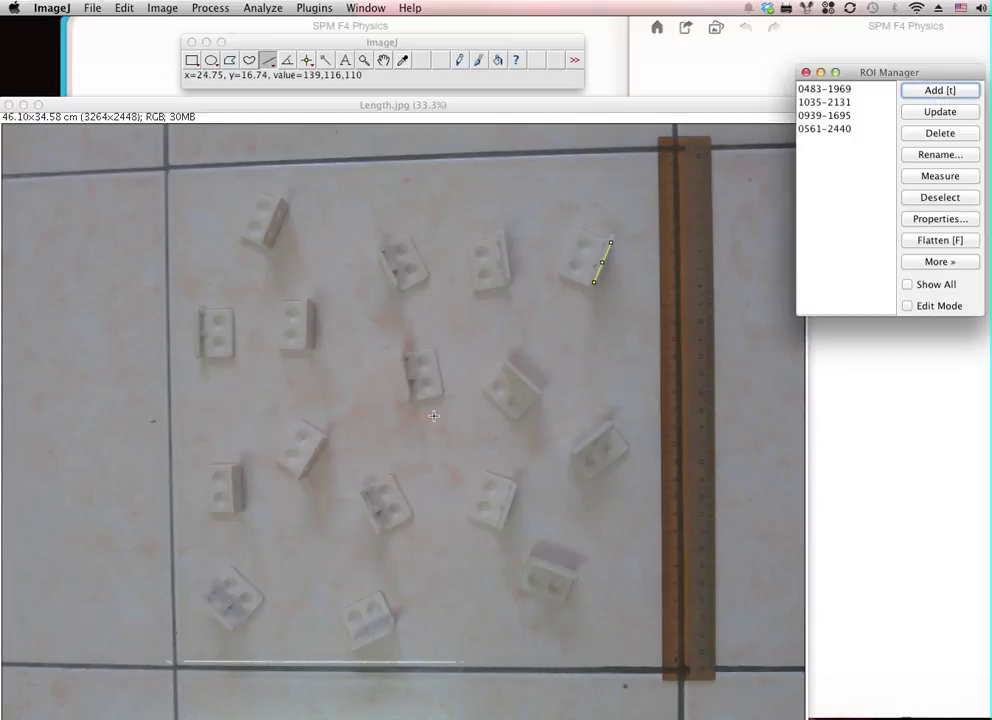
drag(319, 437, 303, 425)
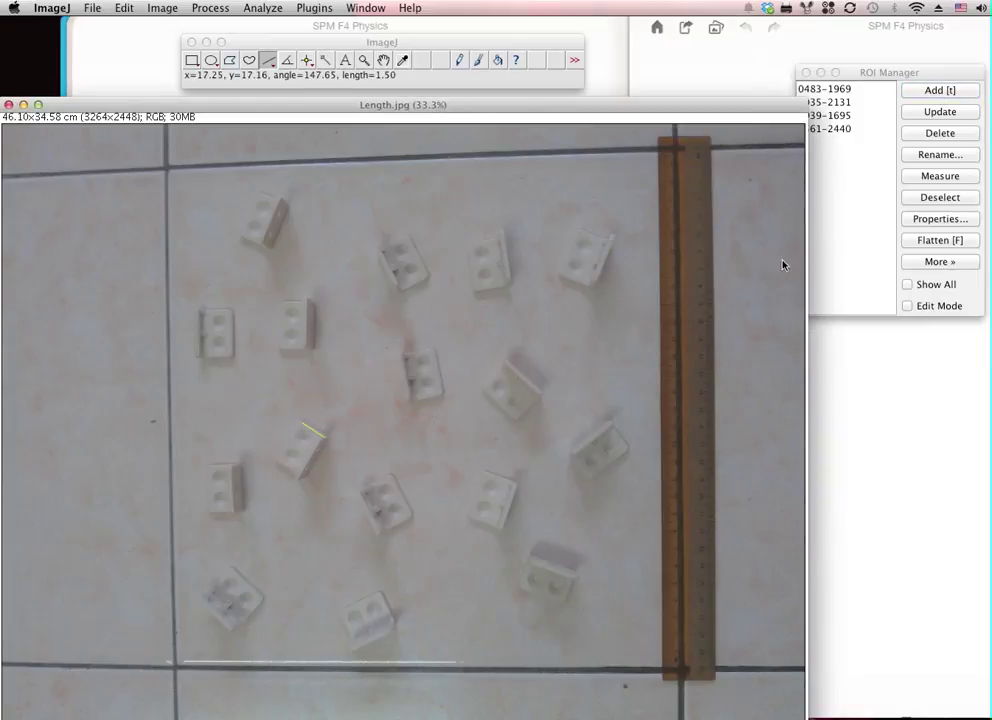
click(940, 92)
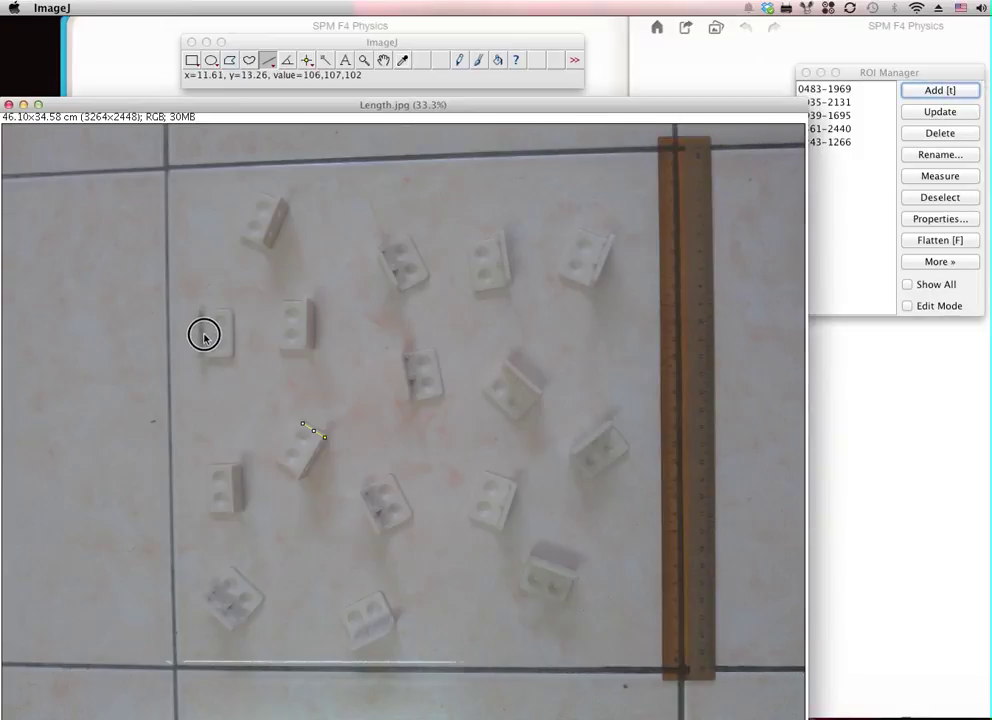
drag(203, 355, 208, 316)
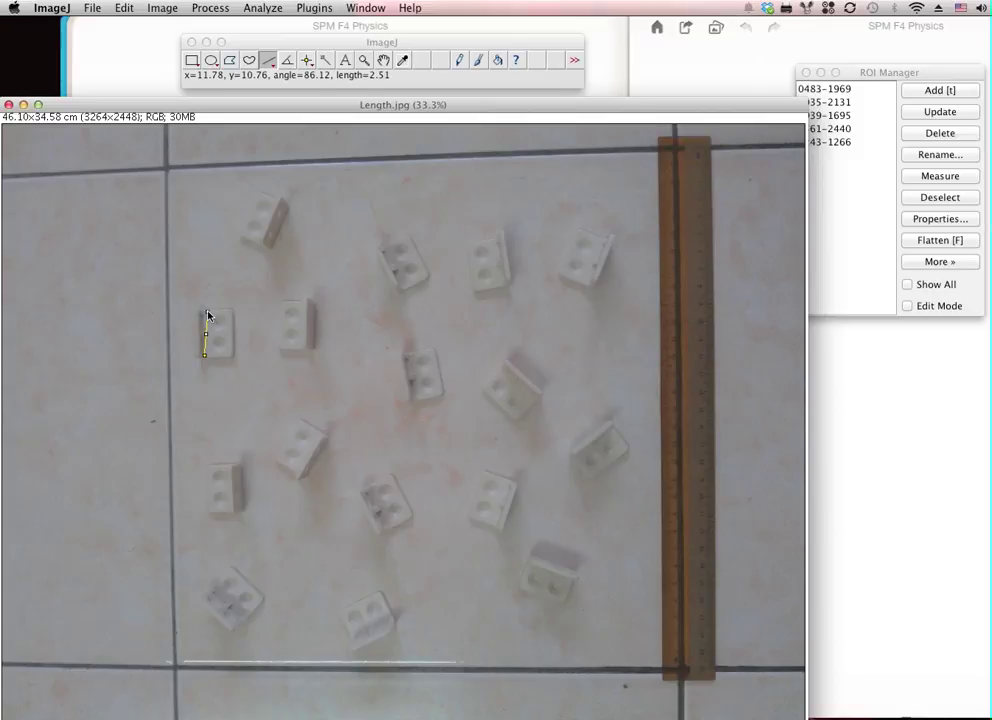
key(t)
drag(873, 79, 885, 79)
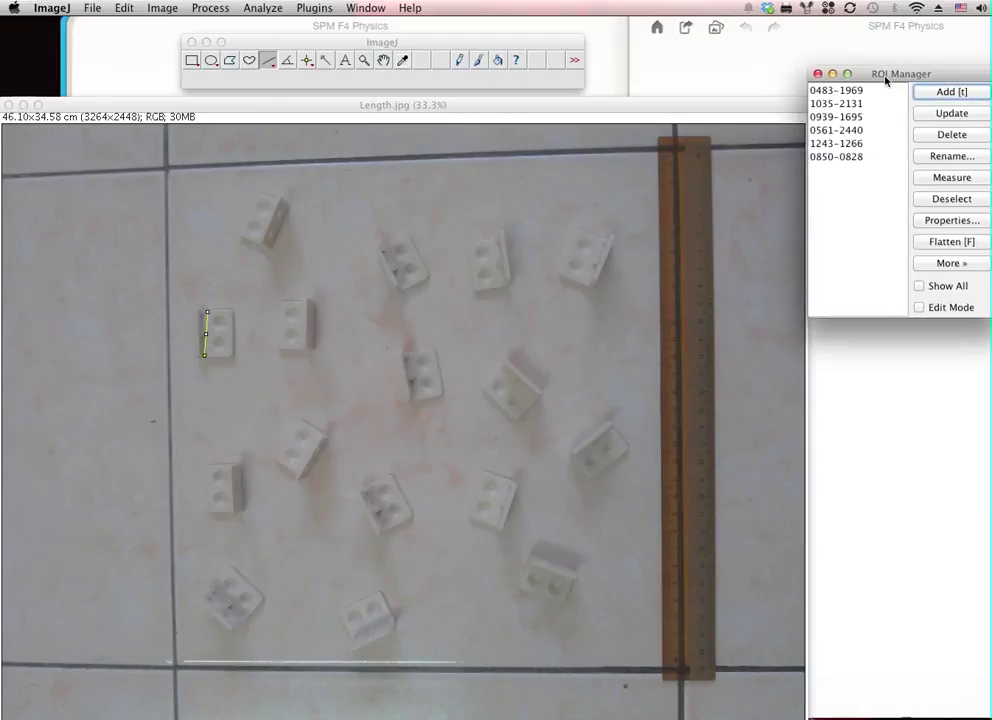
click(239, 509)
drag(239, 509, 238, 472)
key(t)
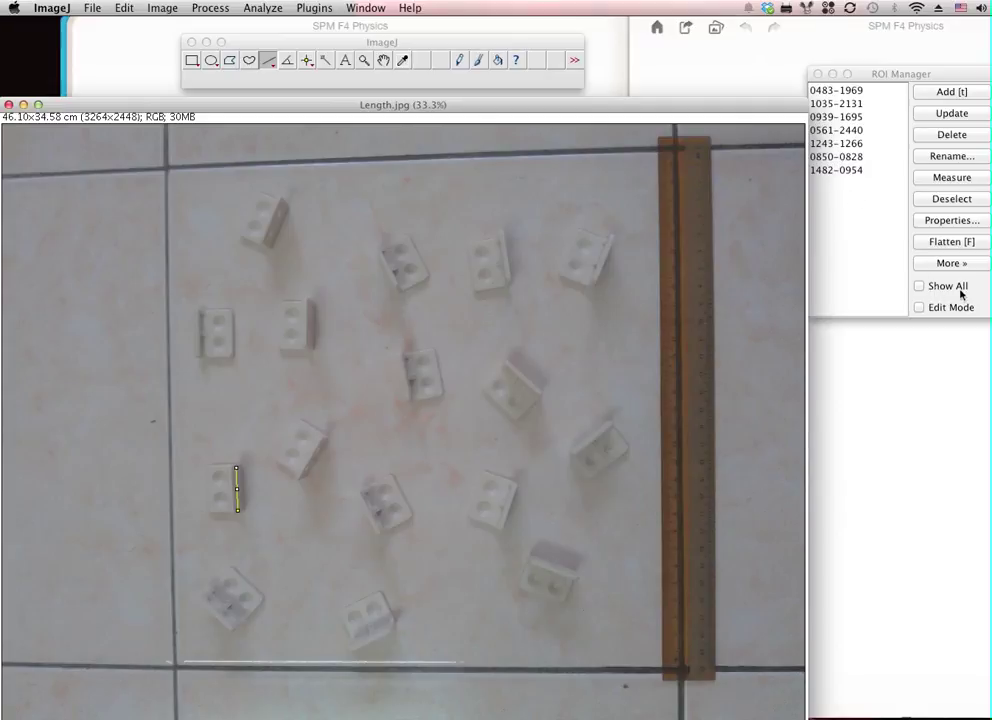
Step: Show all stored lines over the photo with their number labels hidden
click(919, 286)
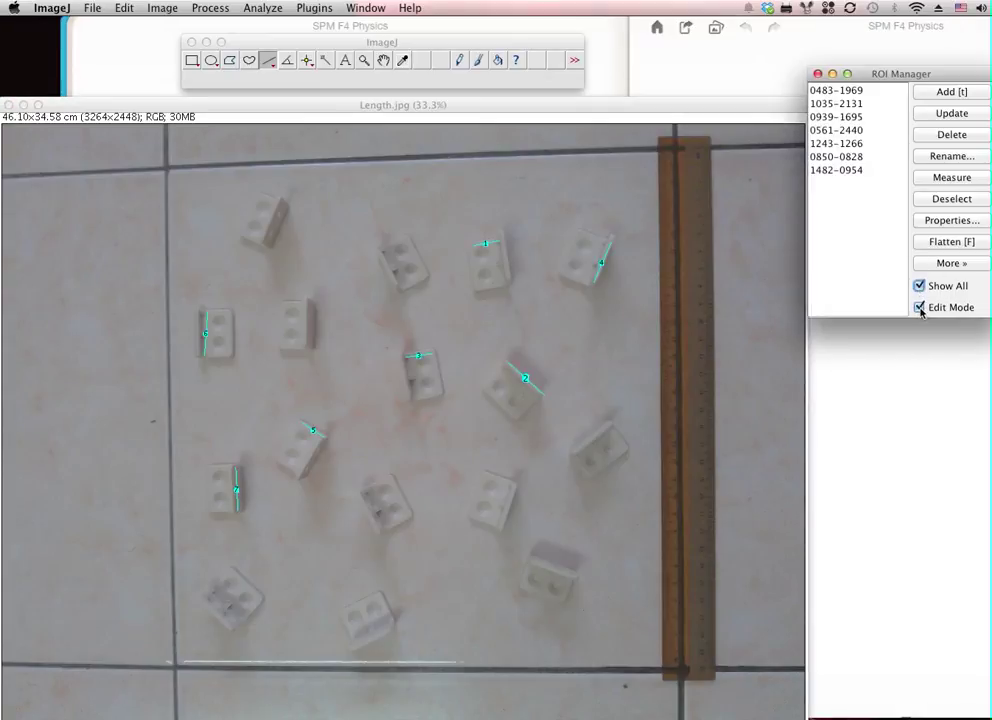
click(920, 308)
click(919, 309)
click(919, 308)
click(919, 308)
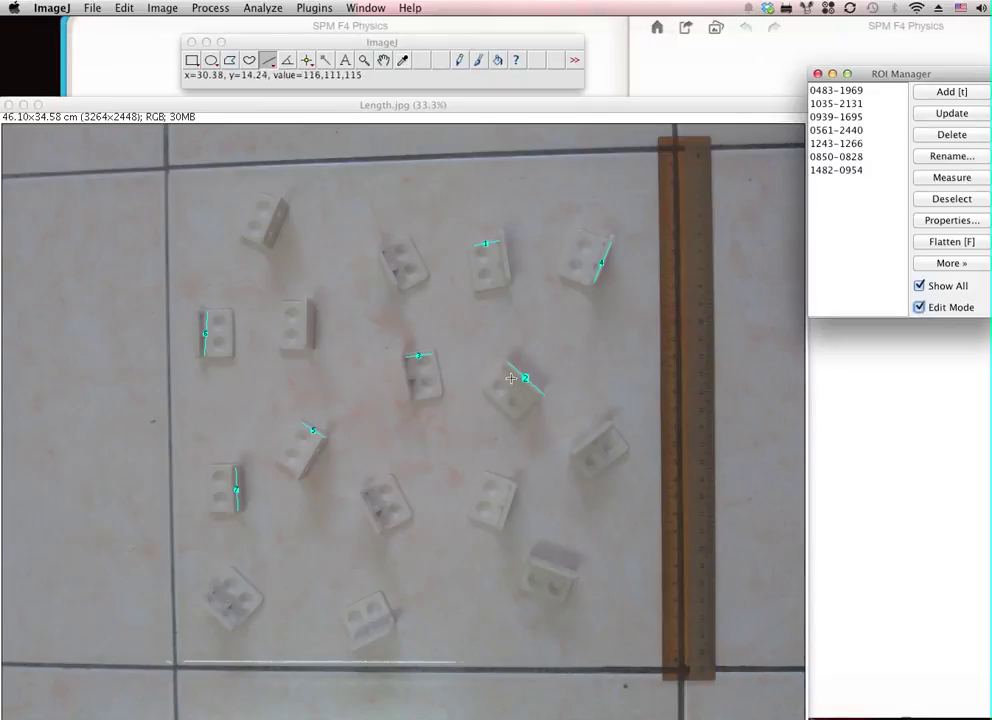
click(919, 308)
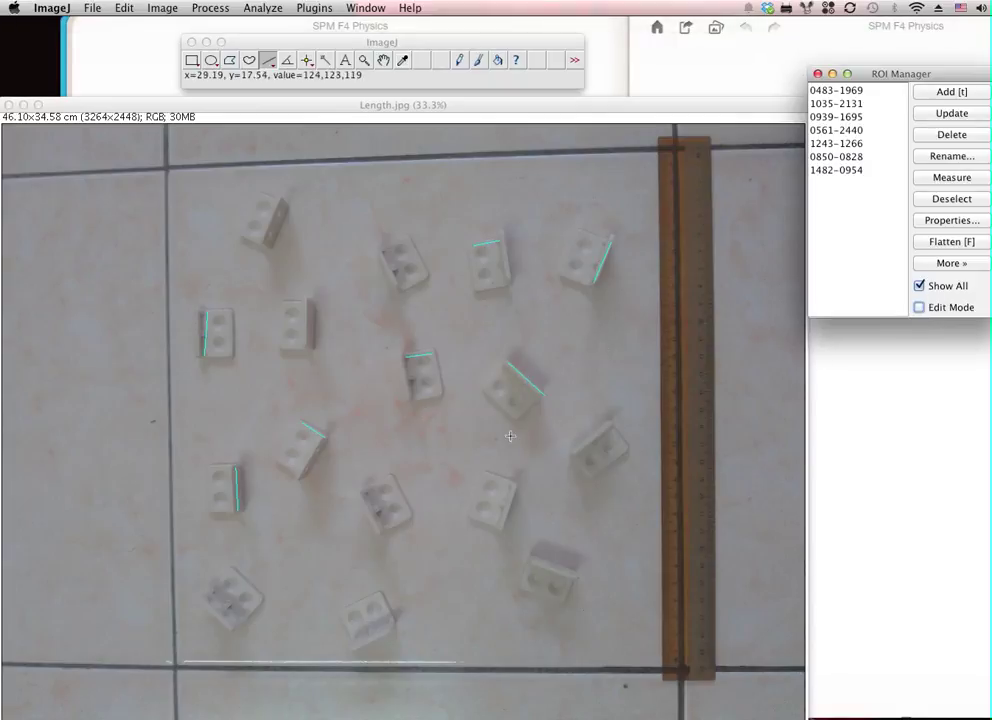
Step: Draw an eighth line on the lower-middle block and store it as 1561-2055
click(508, 511)
drag(501, 530, 514, 488)
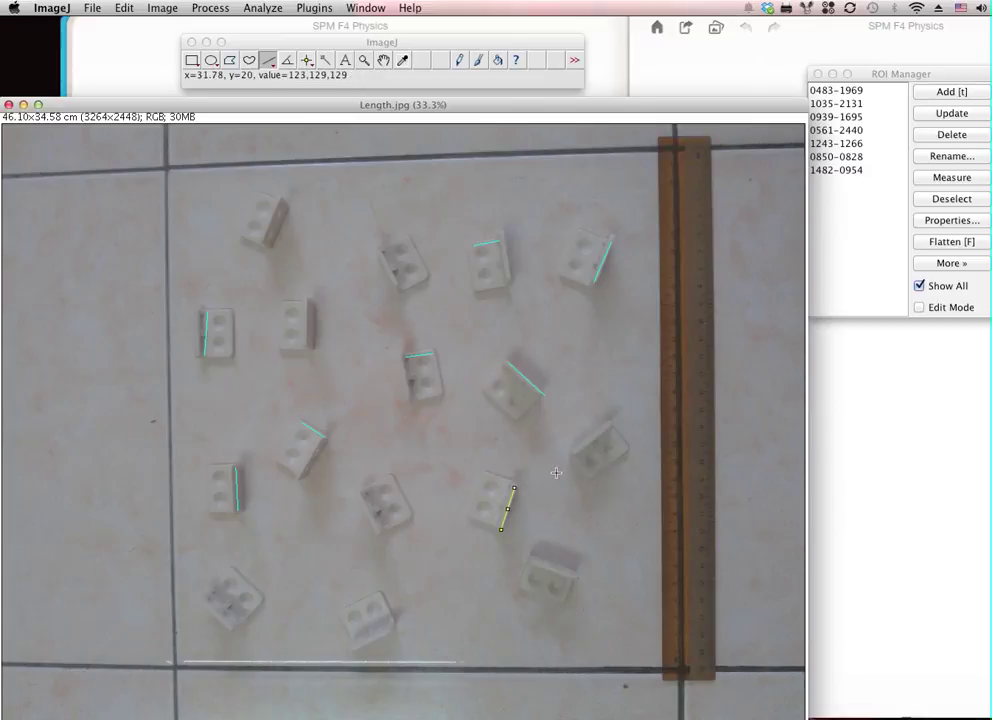
key(t)
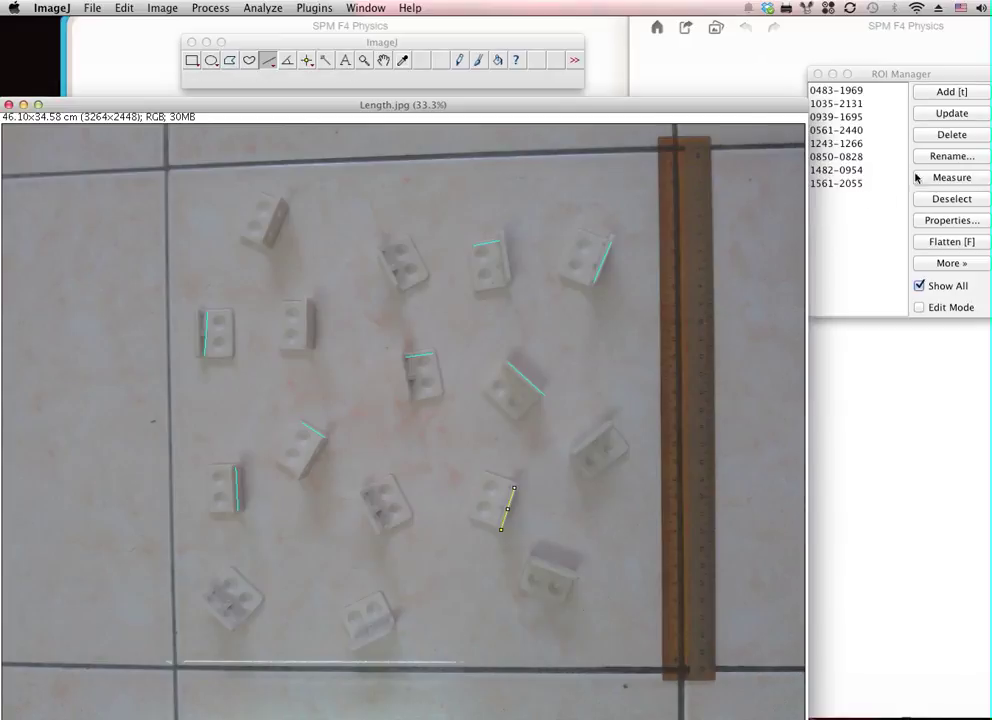
Step: Measure all eight lines into a Results table with lengths from 1.505 to 2.791 cm
click(952, 178)
drag(935, 200, 840, 284)
click(931, 311)
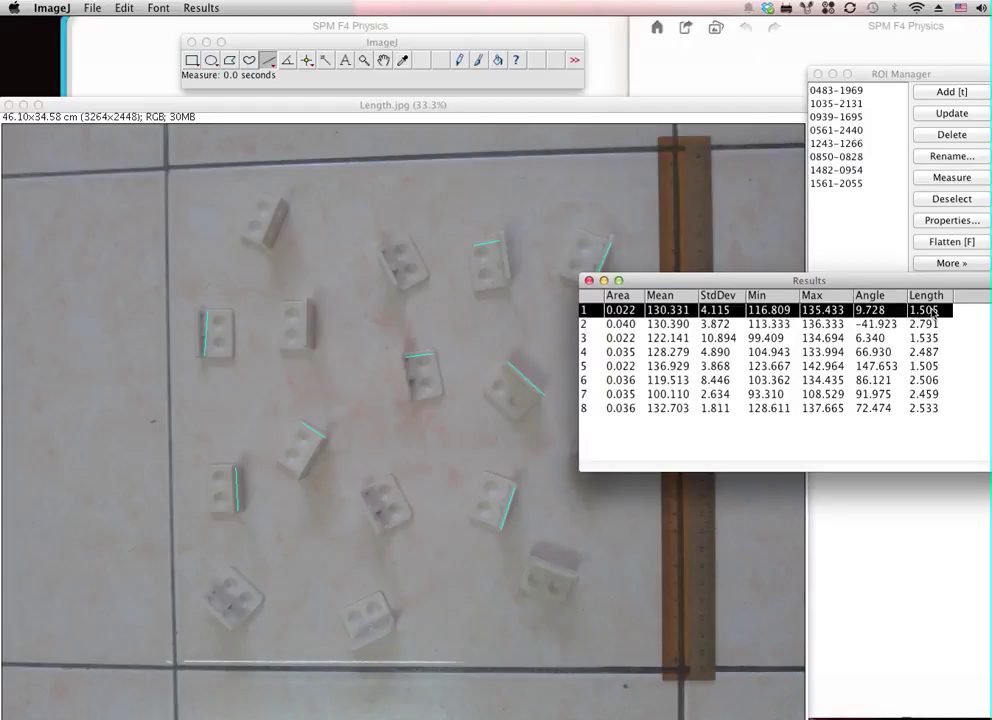
drag(931, 311, 922, 408)
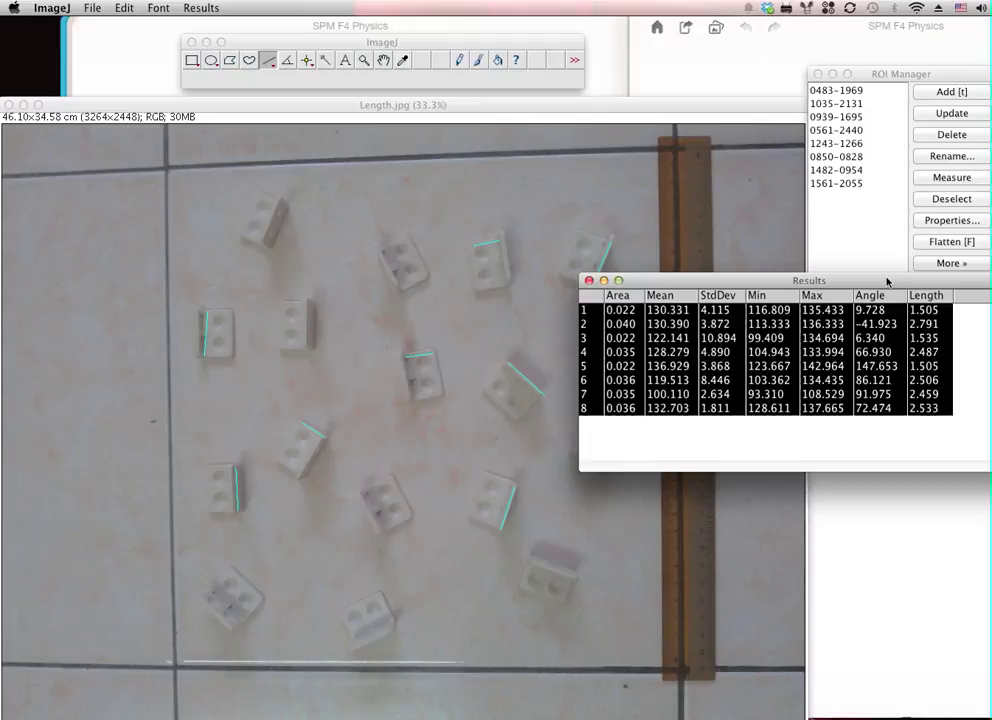
drag(886, 283, 843, 348)
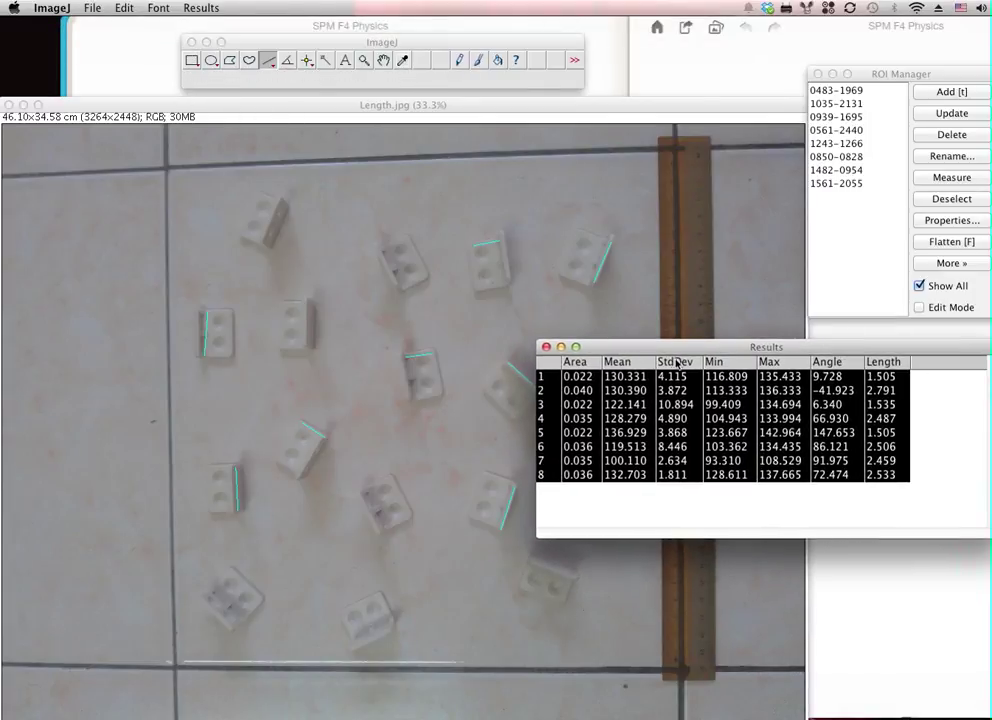
click(669, 360)
Step: View the photo's histogram and its value list, then close both windows
click(622, 281)
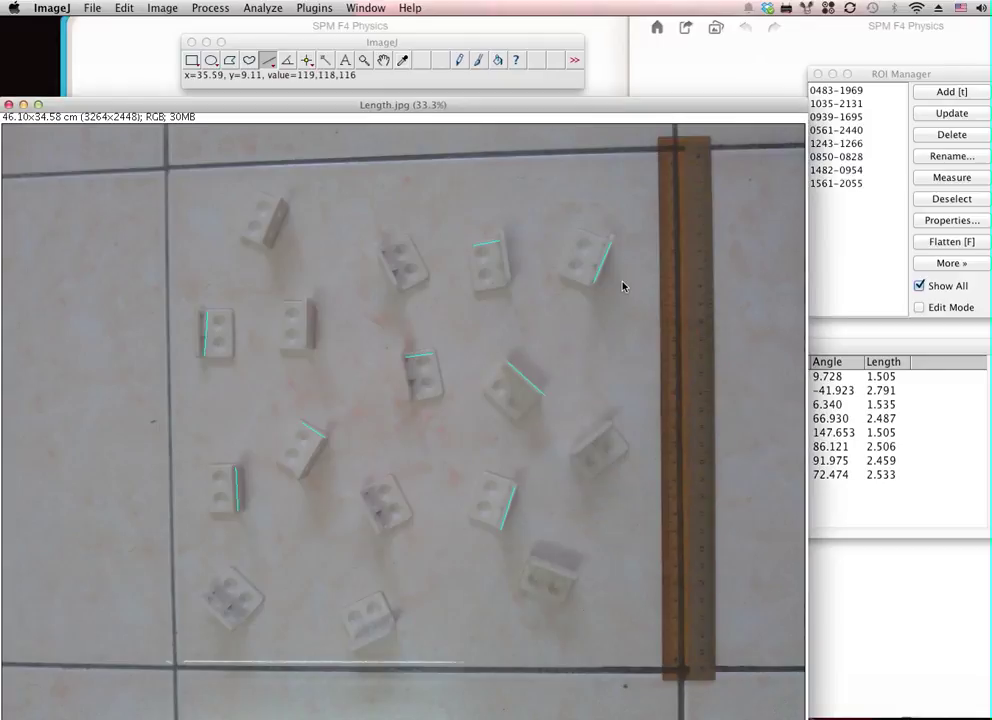
click(263, 9)
click(290, 160)
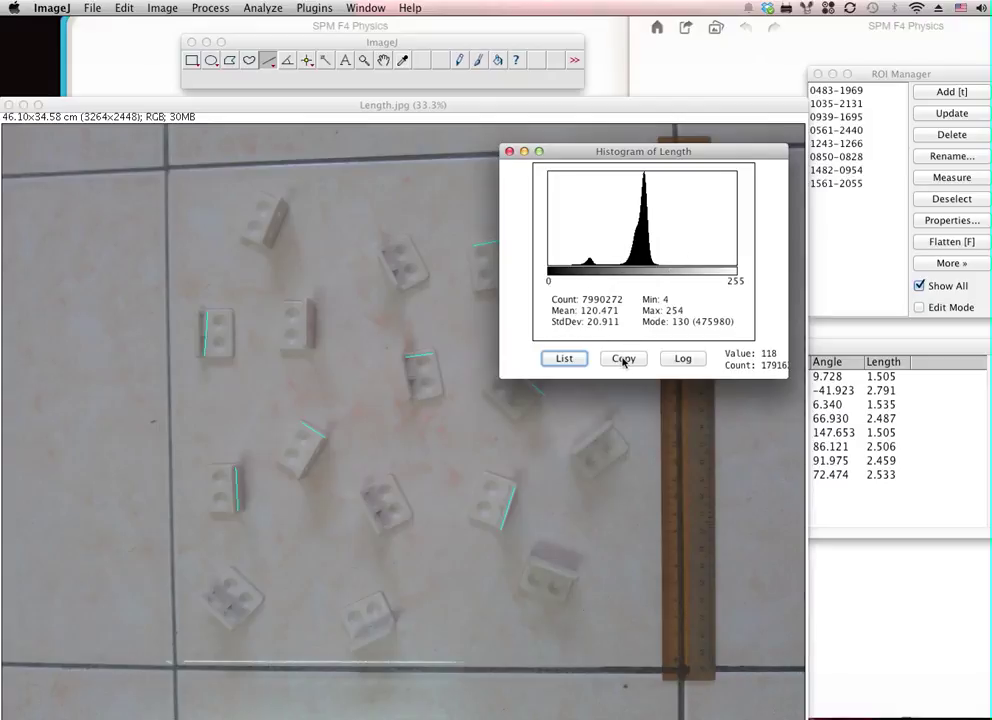
click(565, 358)
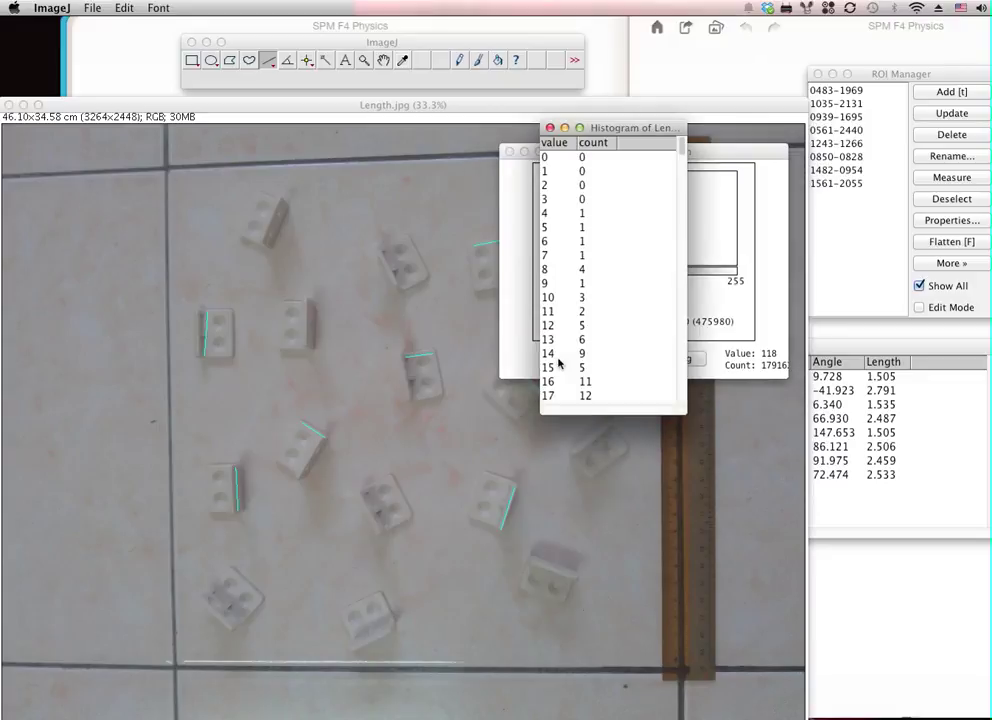
click(549, 128)
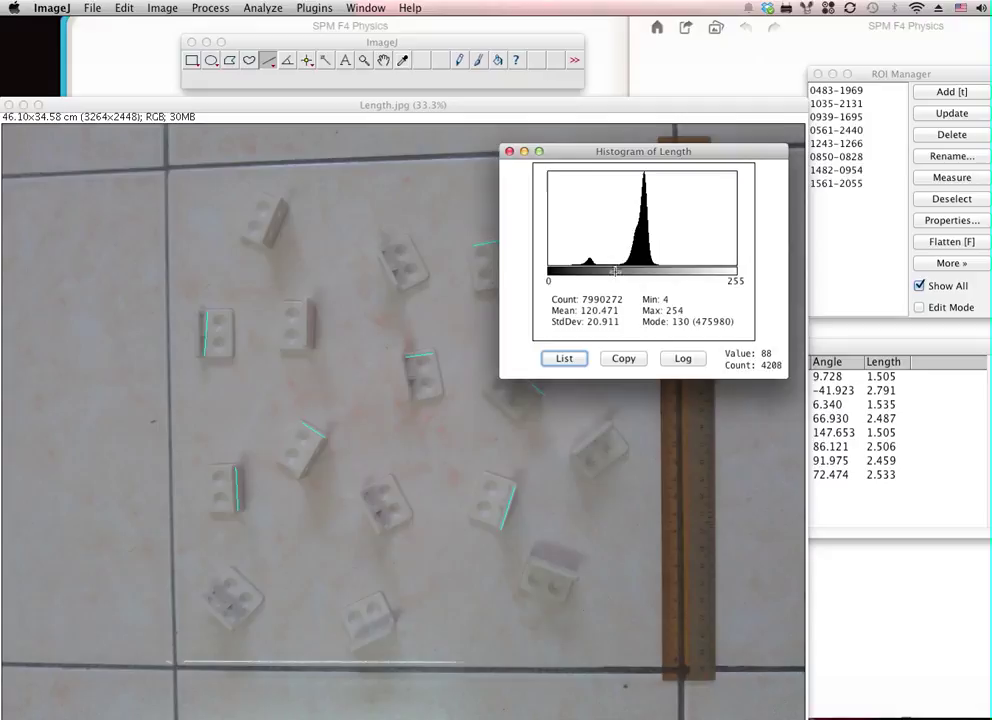
click(510, 152)
Step: Move the Results table to the lower right and store a ninth top-centre line, 0586-1597
click(912, 352)
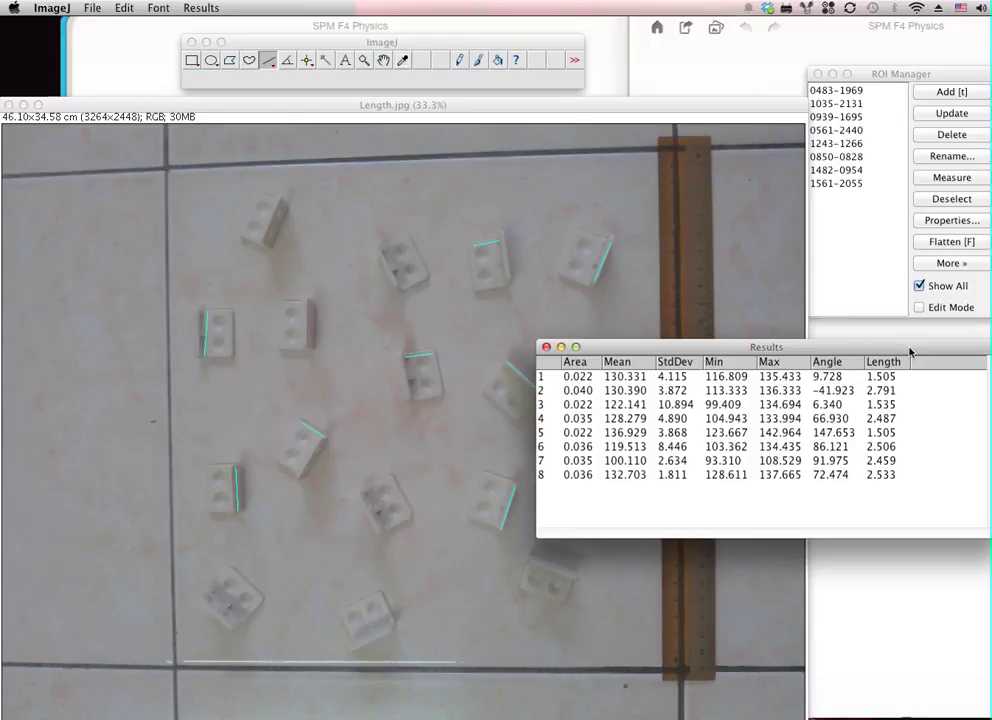
drag(903, 350, 935, 515)
drag(989, 558, 975, 556)
drag(901, 512, 907, 503)
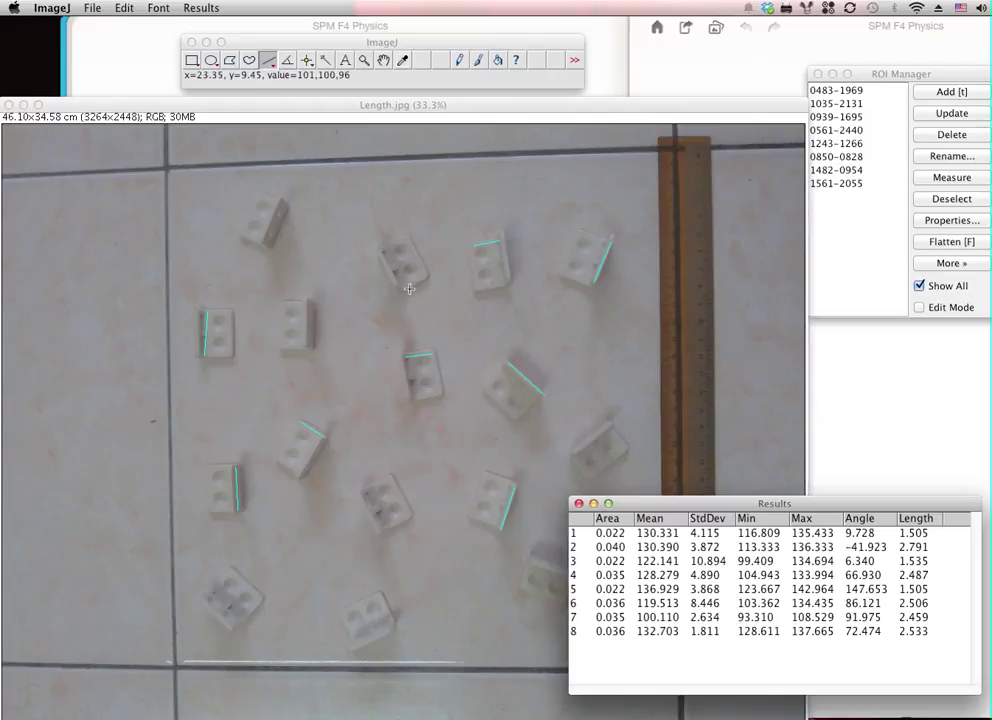
drag(403, 288, 386, 248)
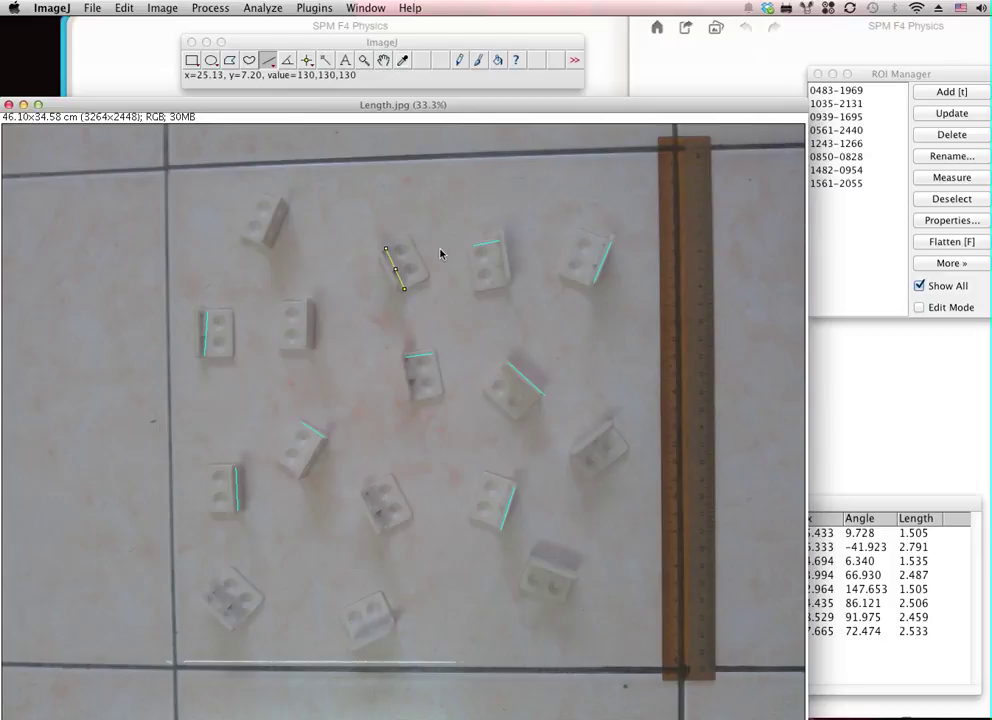
key(t)
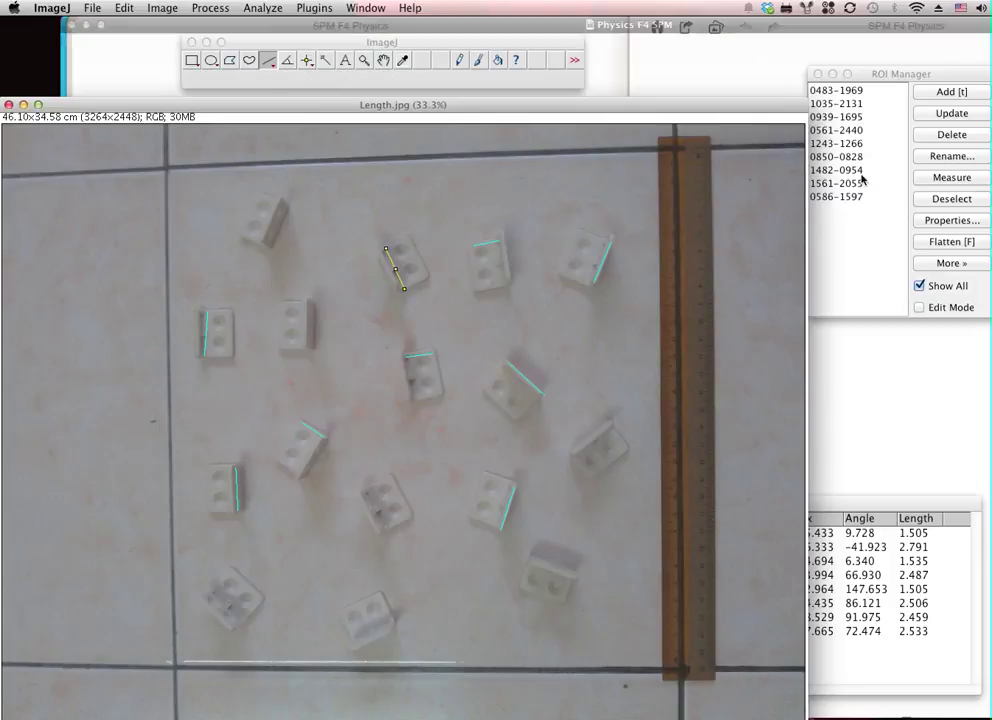
drag(894, 500, 894, 350)
Step: Re-measure all nine lines and review Results rows 1–17, row 17 at 2.560 cm
click(958, 178)
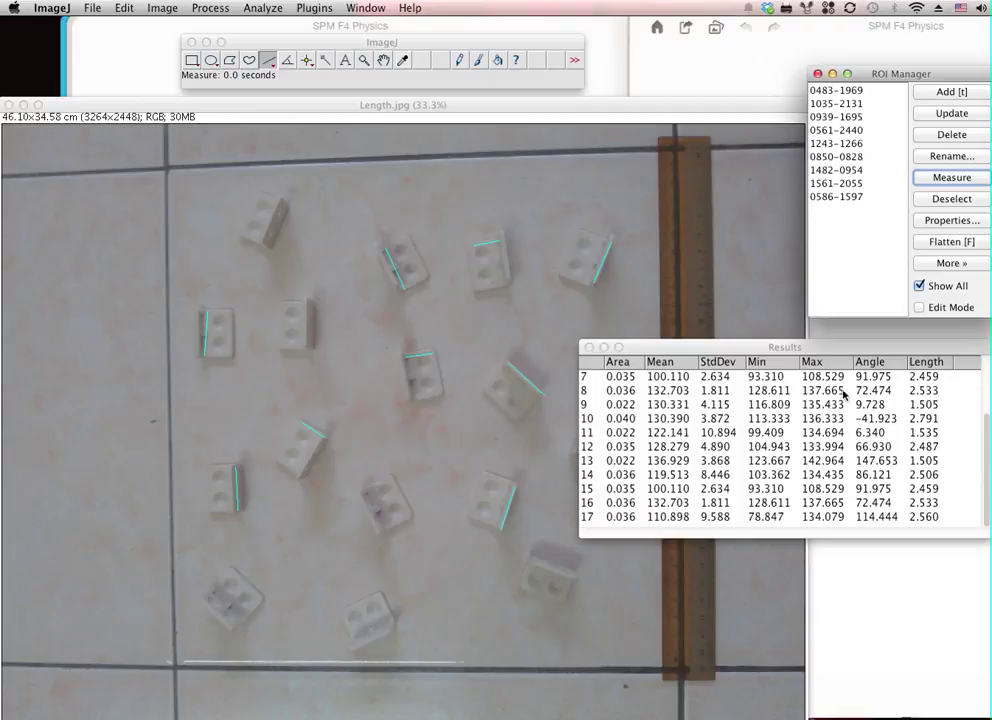
drag(826, 352, 817, 386)
scroll(883, 480, up, 3)
scroll(883, 480, down, 3)
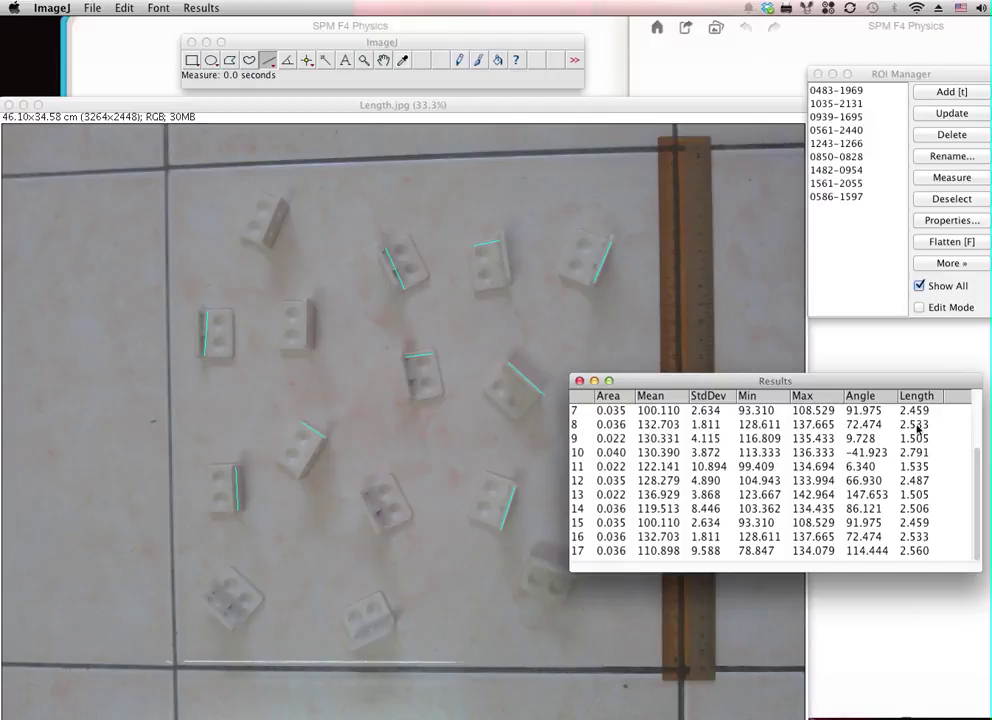
scroll(905, 453, up, 3)
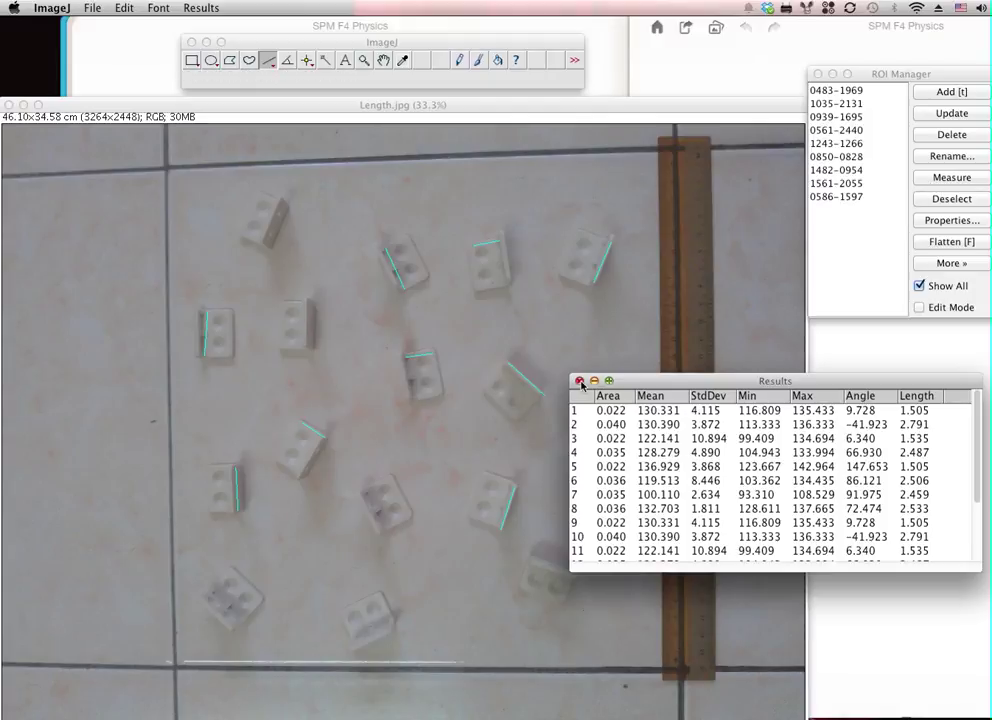
click(579, 381)
drag(762, 377, 704, 412)
click(642, 291)
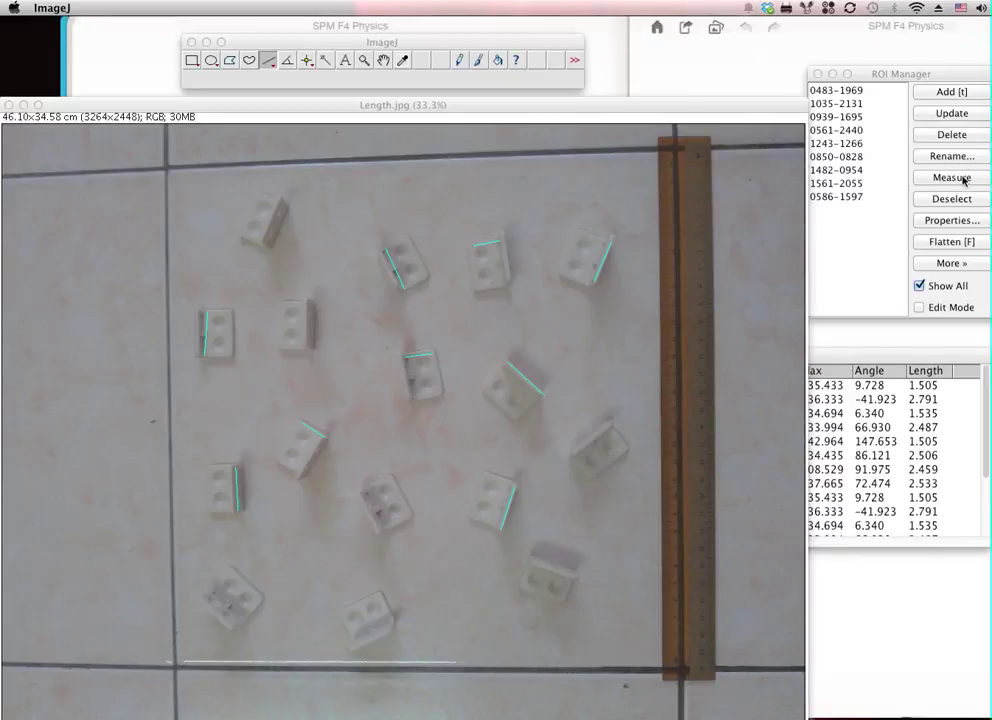
click(897, 352)
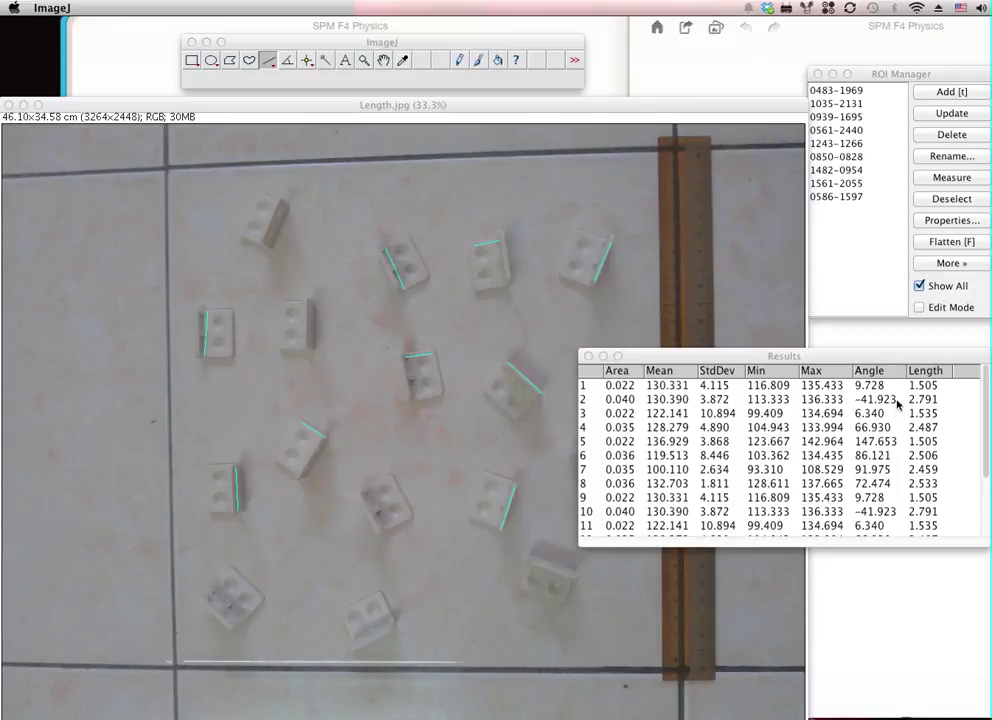